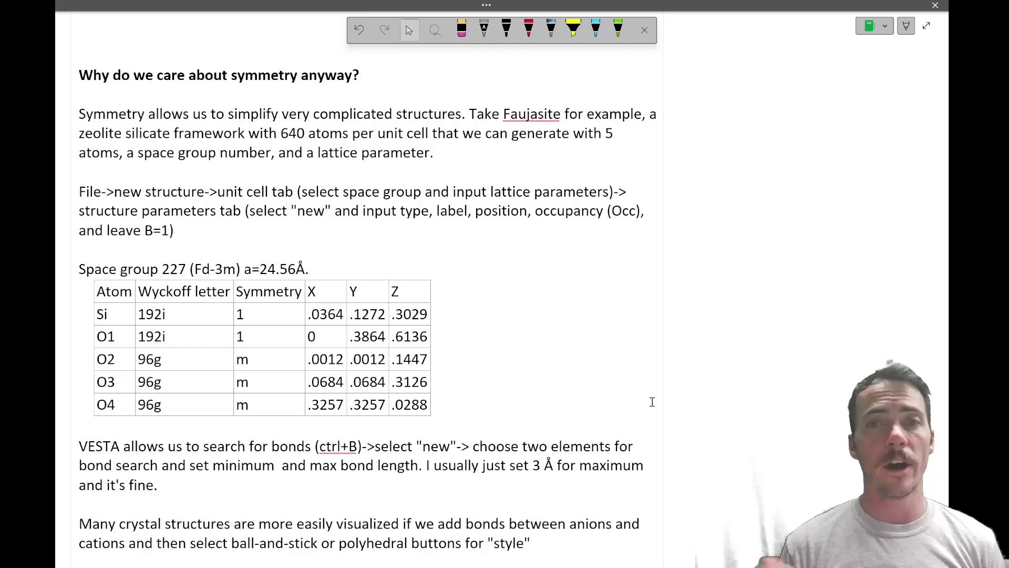
# Step: Highlight 'Faujasite' and the 640-atom silicate framework phrase in the OneNote notes, then switch to VESTA
pyautogui.doubleClick(529, 114)
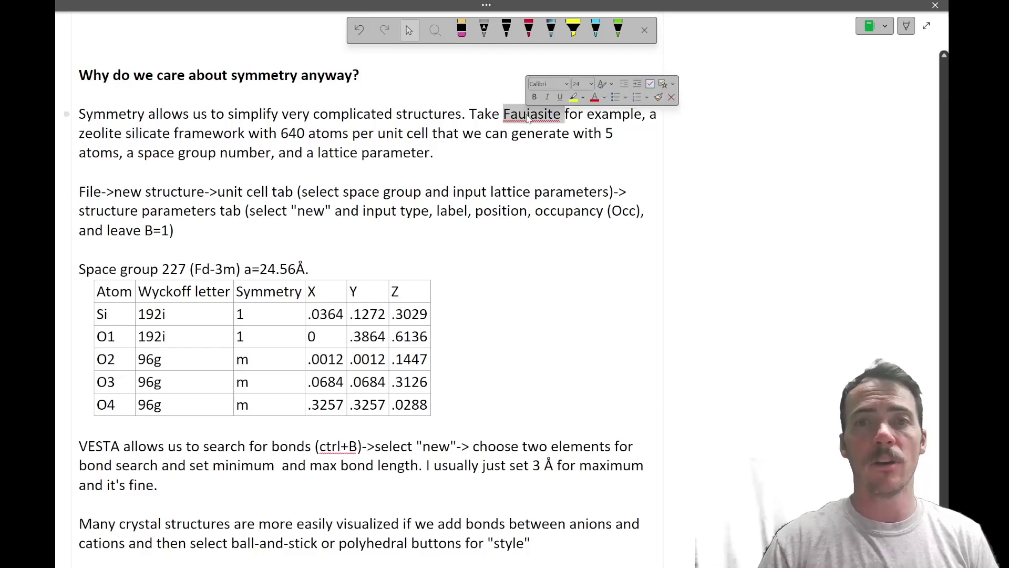
pyautogui.click(493, 156)
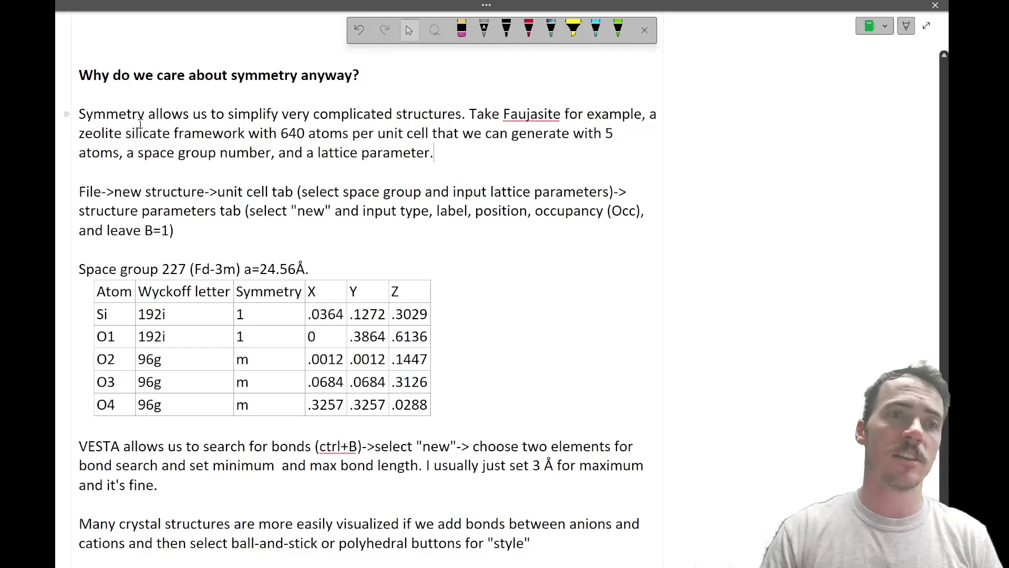
pyautogui.moveTo(130, 133); pyautogui.dragTo(426, 134)
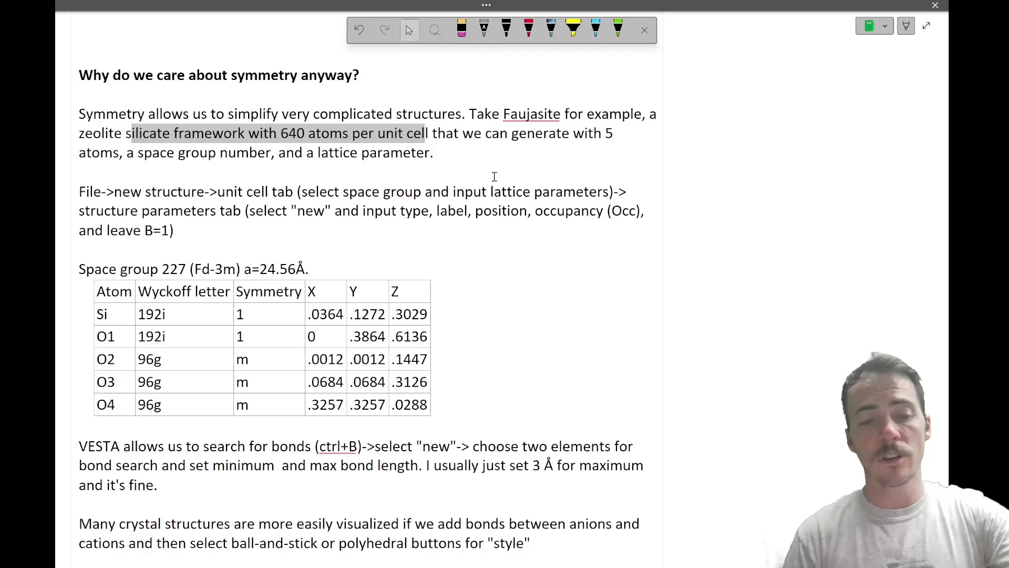
pyautogui.hotkey('alt', 'Tab')
pyautogui.hotkey('alt', 'Tab')
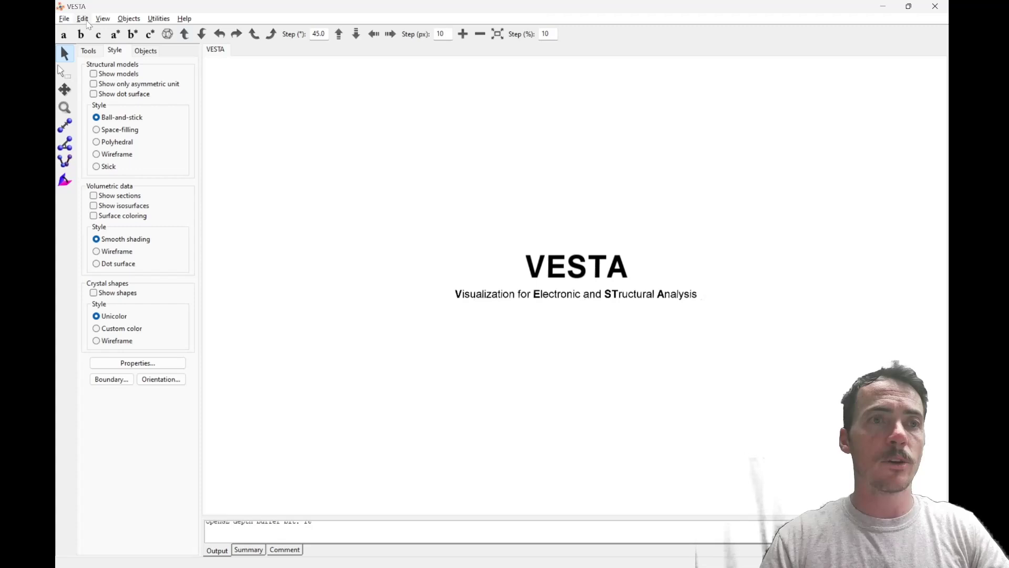
# Step: Create a new VESTA structure and show its Unit cell tab with default triclinic P 1 parameters
pyautogui.click(87, 22)
pyautogui.click(64, 19)
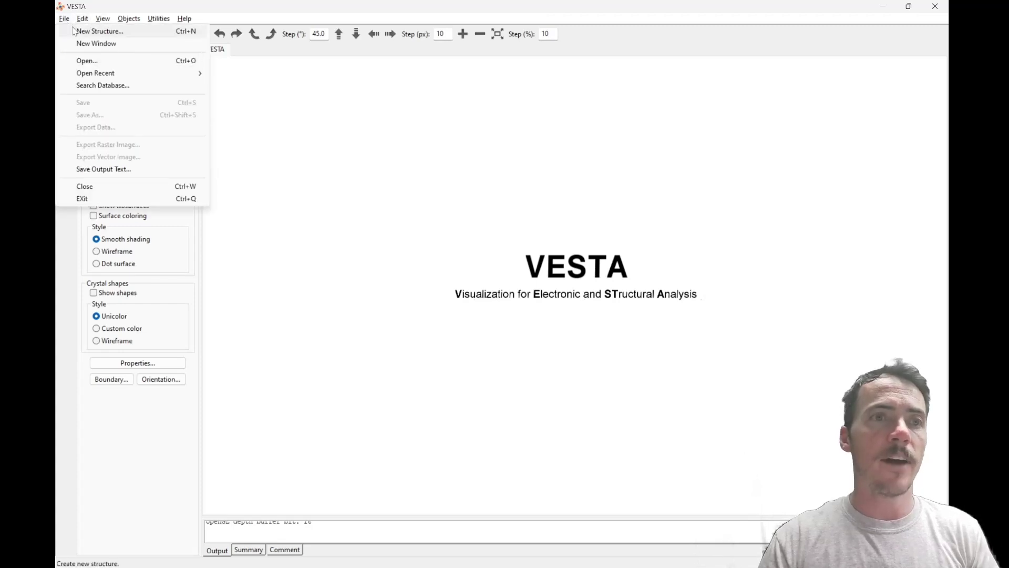
pyautogui.click(100, 32)
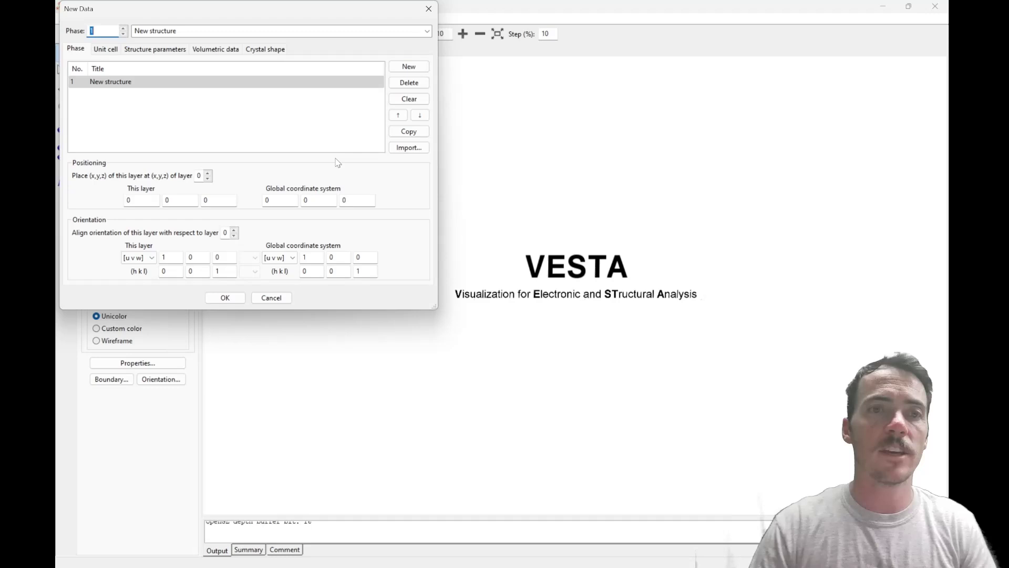
pyautogui.moveTo(291, 10); pyautogui.dragTo(367, 52)
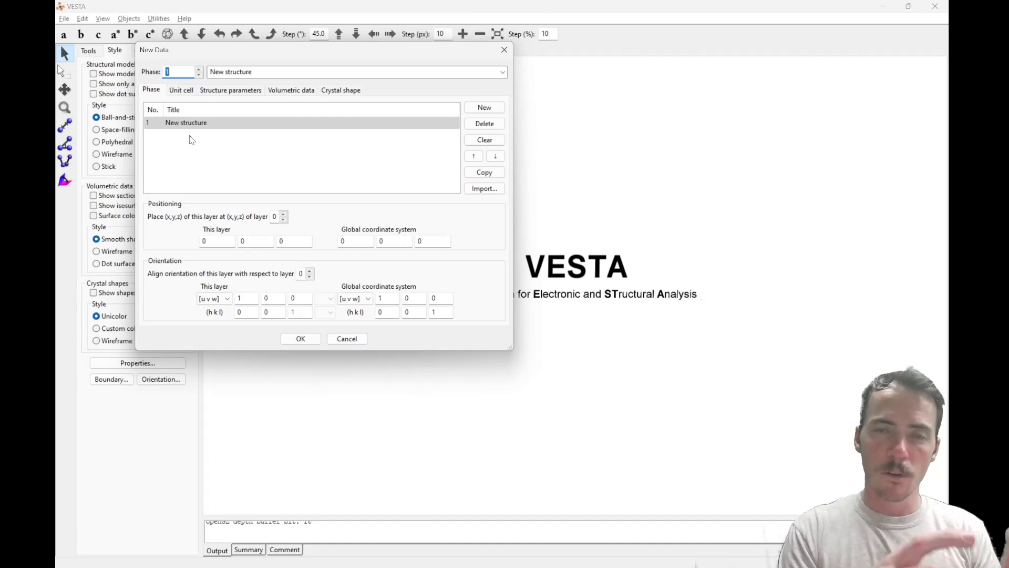
pyautogui.click(183, 90)
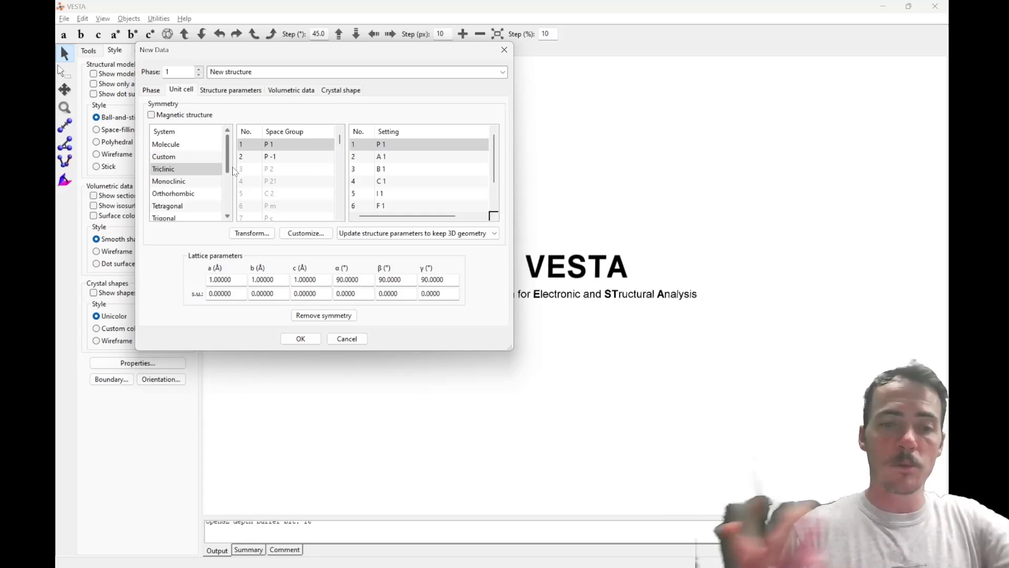
# Step: Select space group number 227 in the OneNote notes, then start opening the web browser
pyautogui.press('Tab')
pyautogui.hotkey('alt', 'Tab')
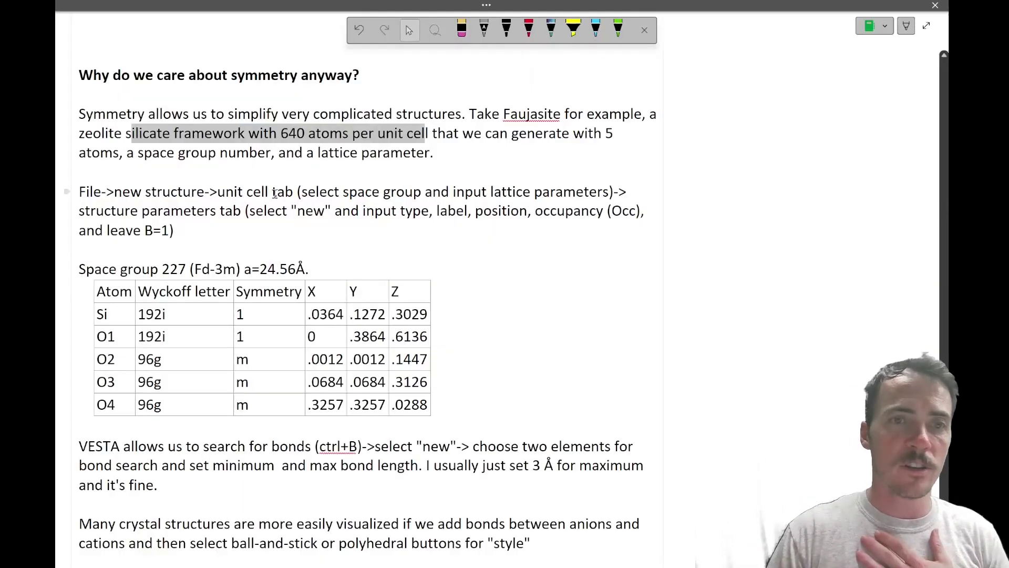
pyautogui.doubleClick(163, 269)
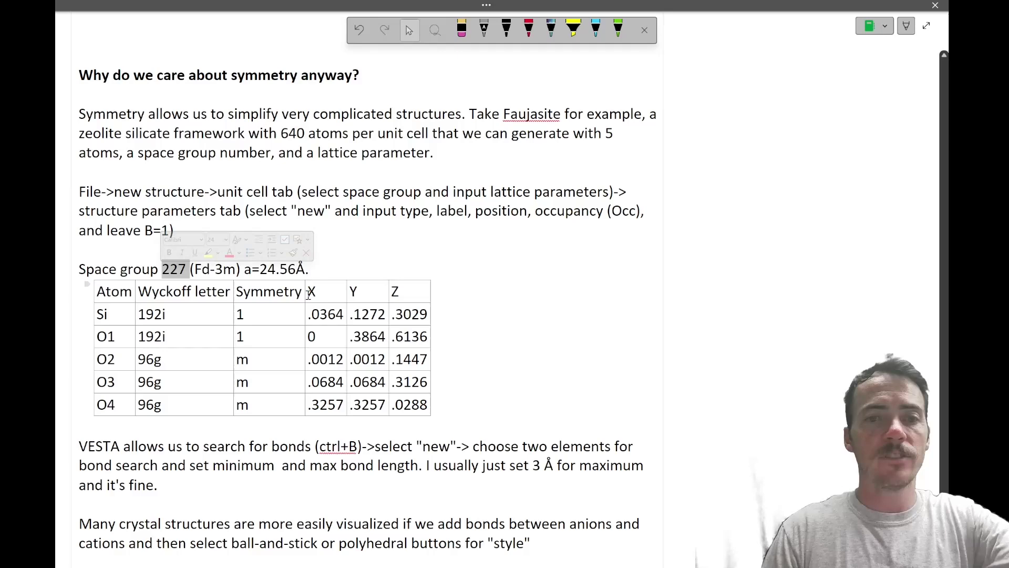
pyautogui.press('super')
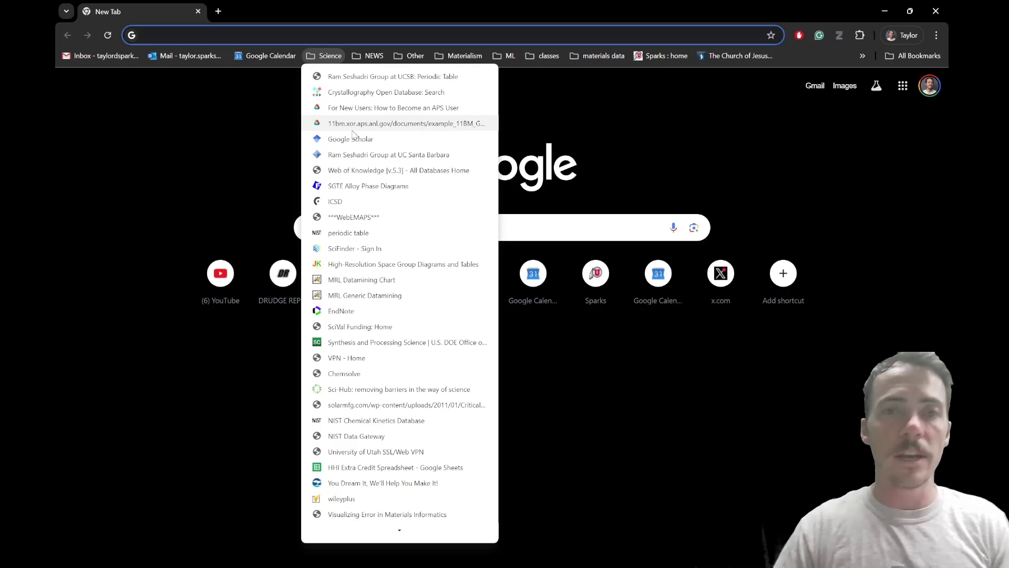
# Step: Open the Space Group Diagrams and Tables site and go to the 227 Fd-3m page
pyautogui.click(362, 264)
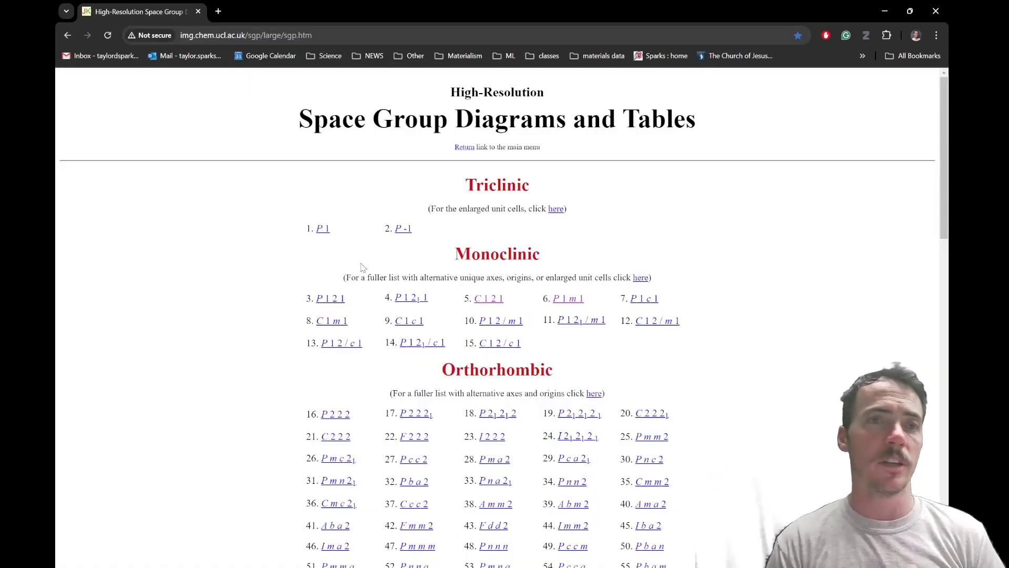
pyautogui.hotkey('alt', 'Tab')
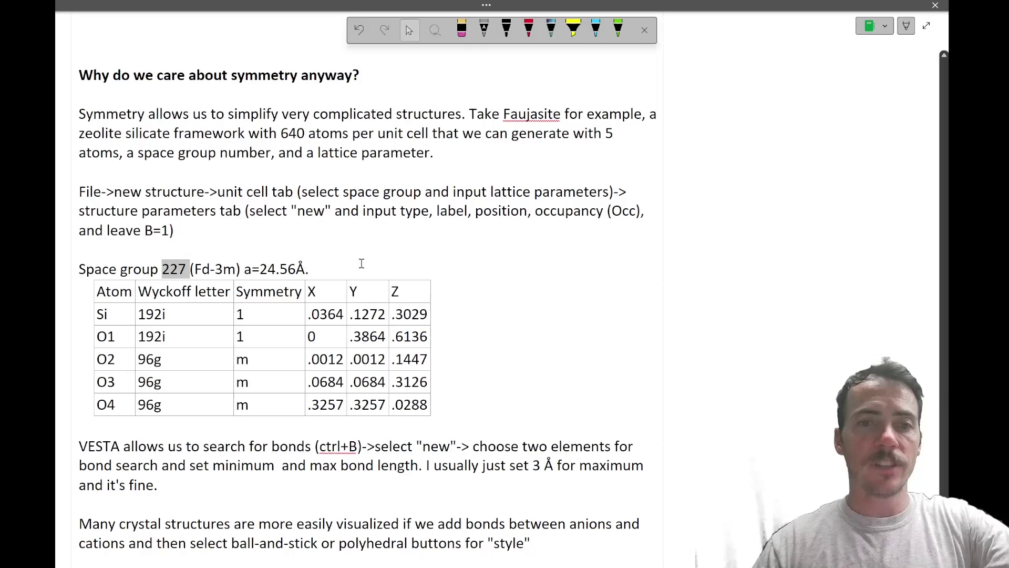
pyautogui.hotkey('alt', 'Tab')
pyautogui.scroll(-20, 362, 263)
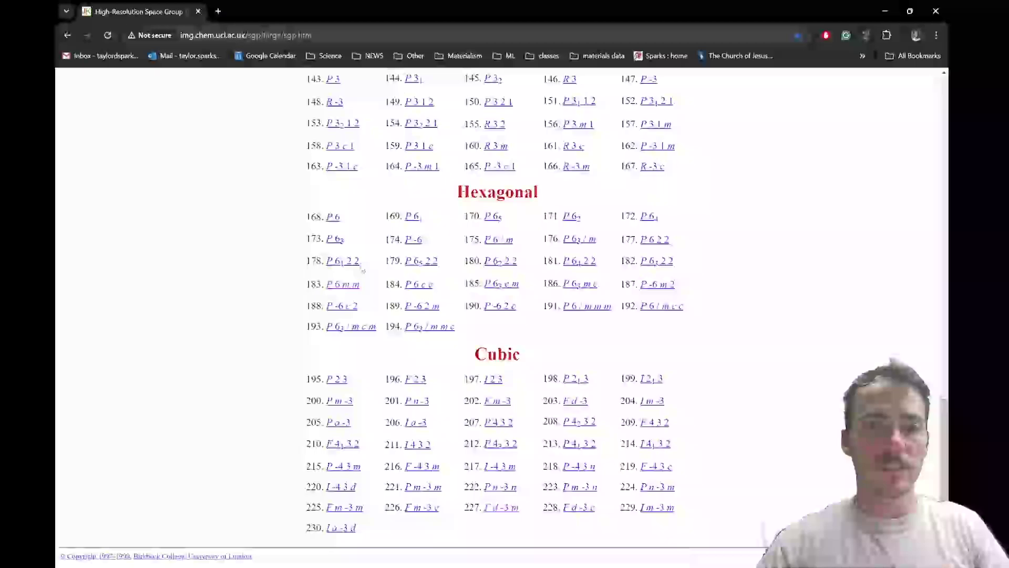
pyautogui.click(501, 508)
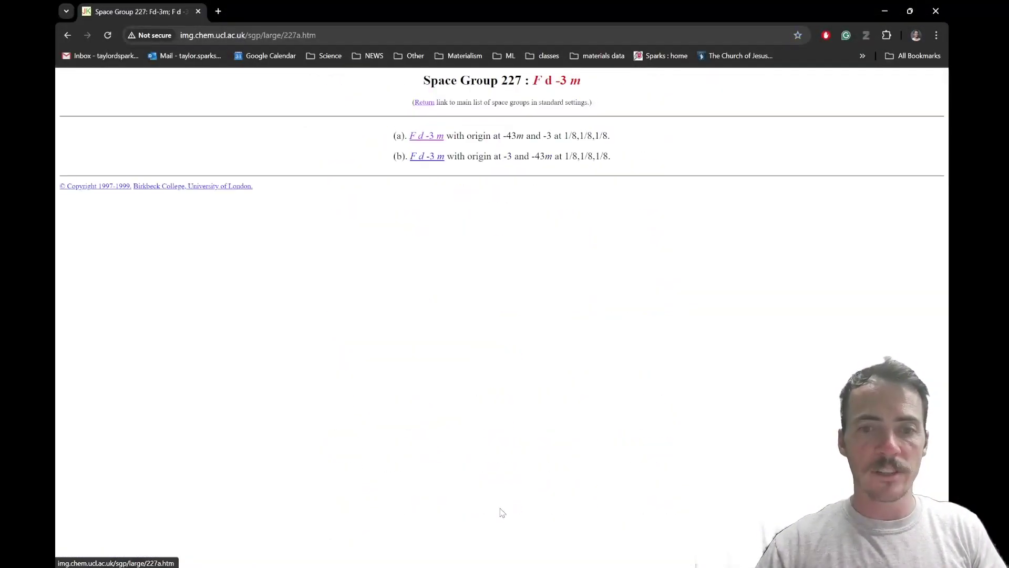
# Step: View the origin choice 1 diagram and symmetry operators for 227, then return to the notes
pyautogui.click(435, 137)
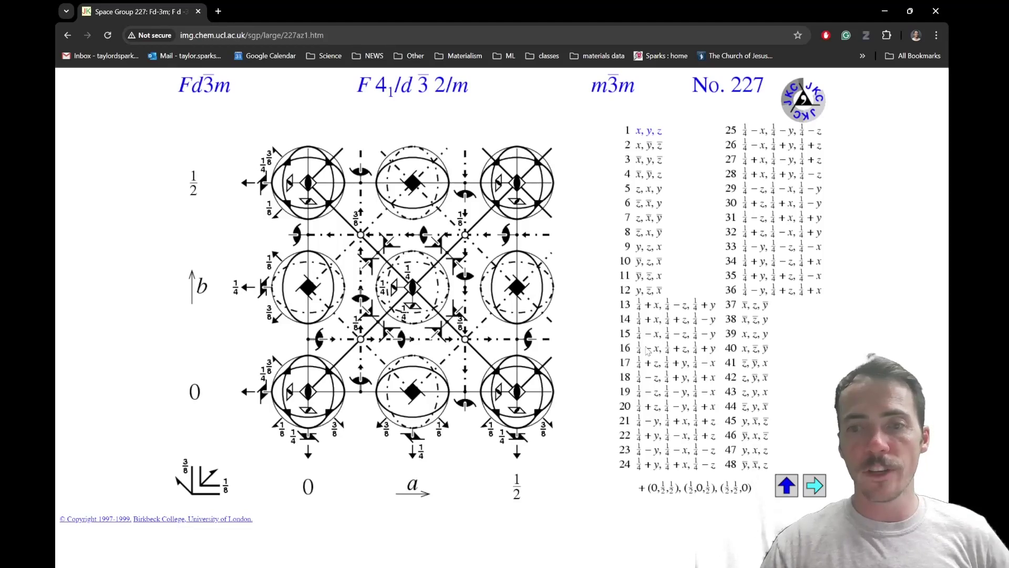
pyautogui.click(808, 493)
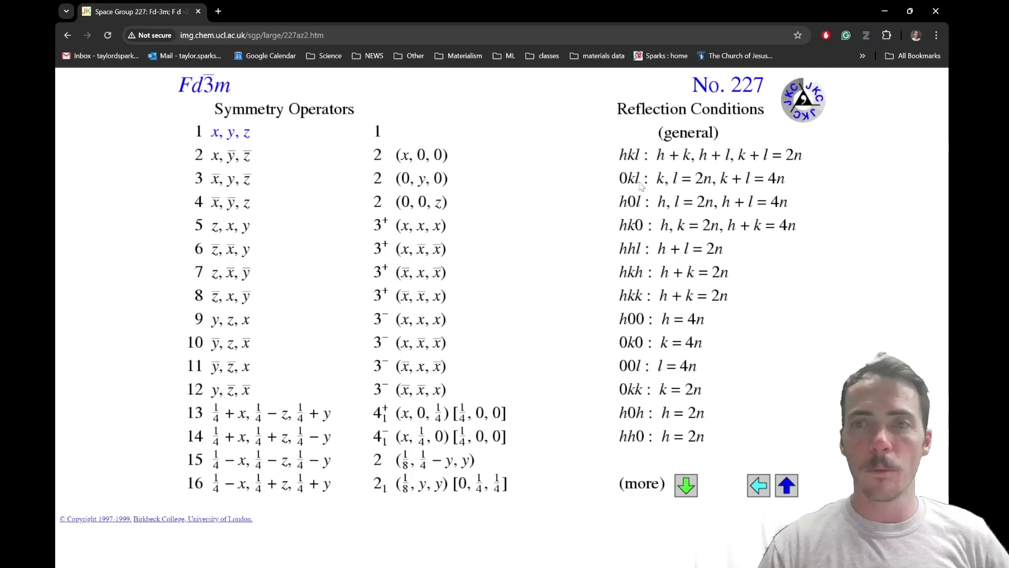
pyautogui.hotkey('alt', 'Tab')
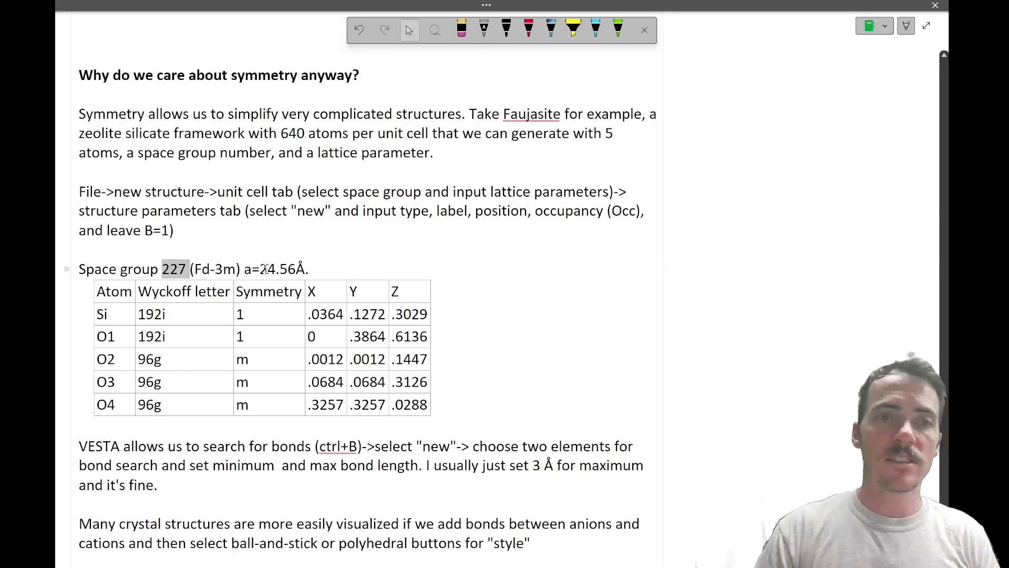
# Step: Set the new structure to the Cubic crystal system with space group 227 F d -3 m
pyautogui.moveTo(260, 269); pyautogui.dragTo(304, 269)
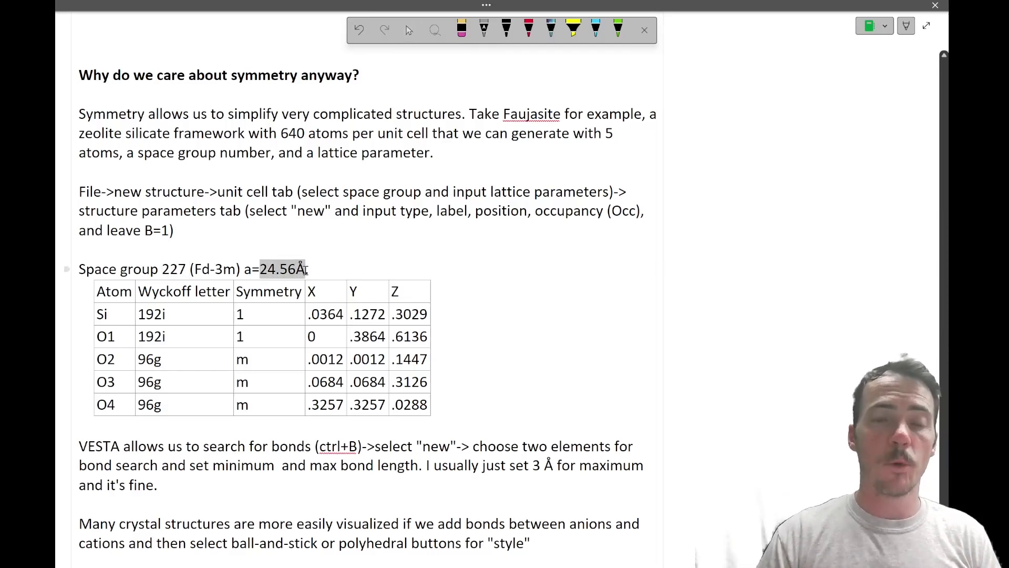
pyautogui.hotkey('alt', 'Tab')
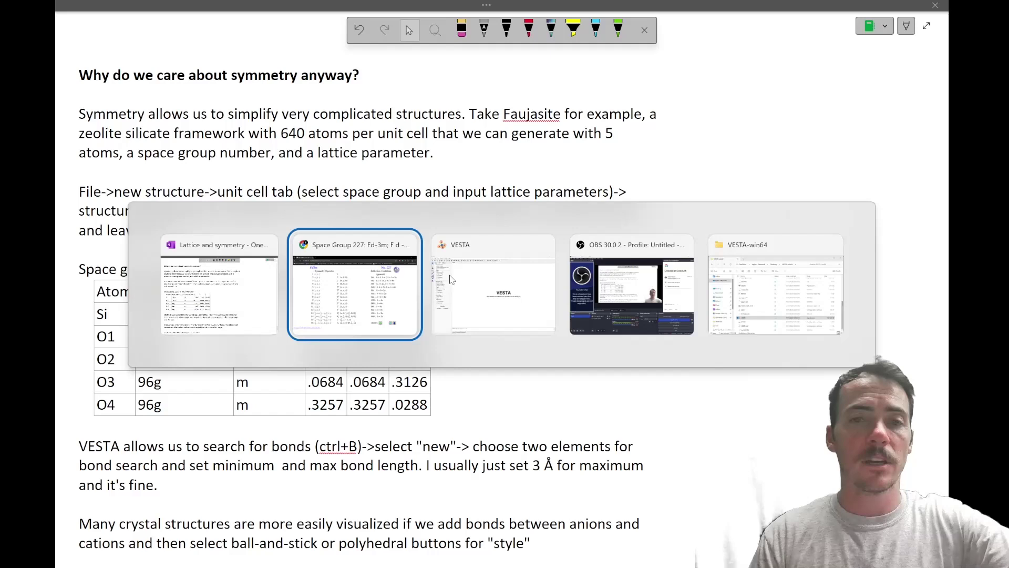
pyautogui.click(451, 279)
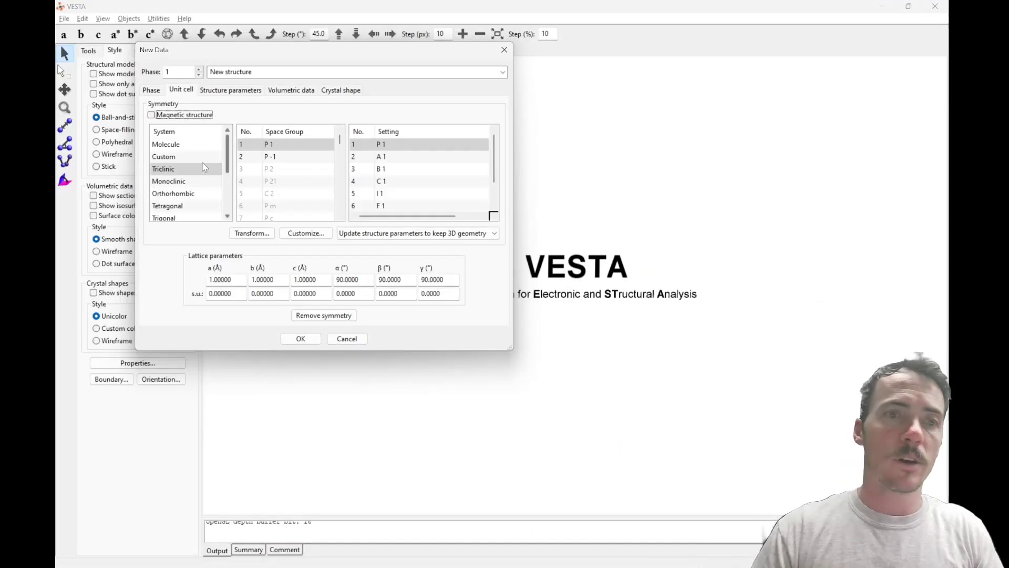
pyautogui.moveTo(228, 154); pyautogui.dragTo(228, 187)
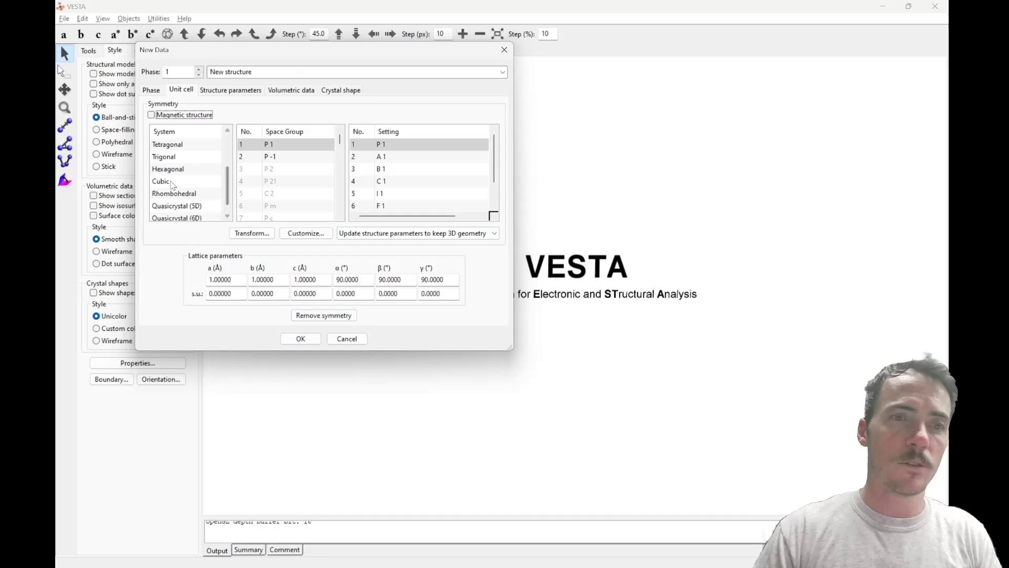
pyautogui.click(173, 184)
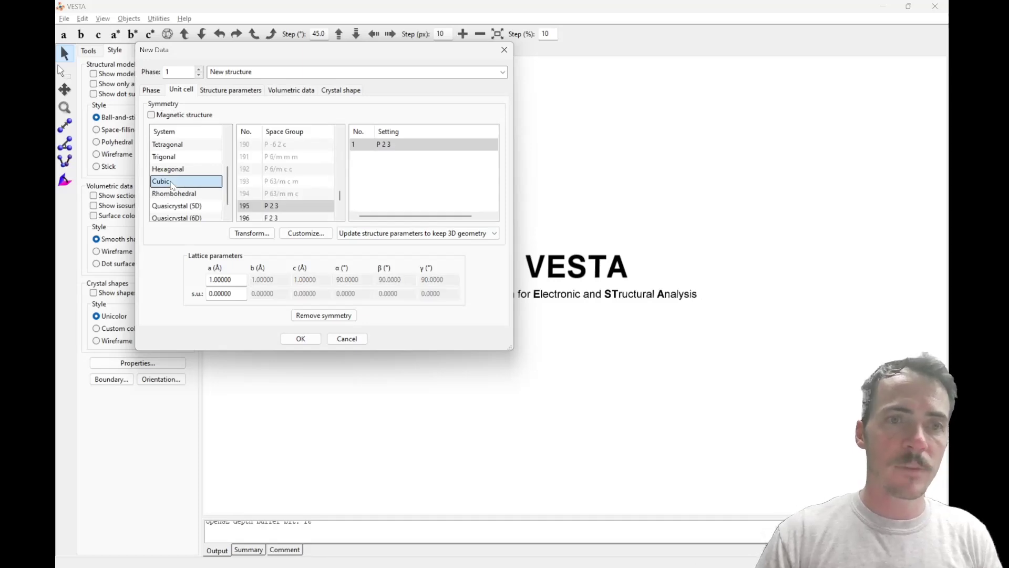
pyautogui.scroll(-12, 259, 188)
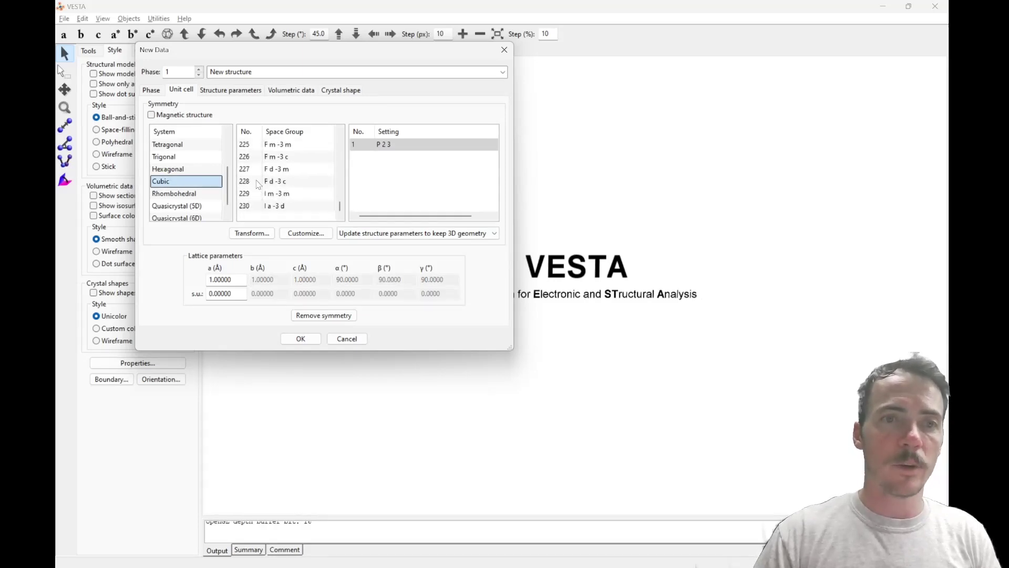
pyautogui.click(253, 170)
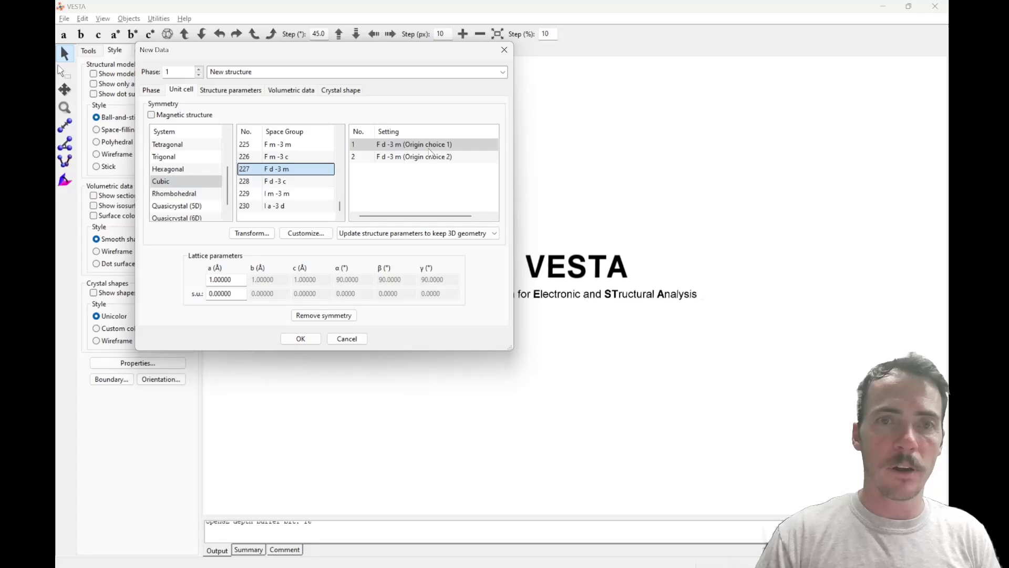
# Step: Enter lattice parameter a = 24.56 Å, checking the value against the notes
pyautogui.hotkey('alt', 'Tab')
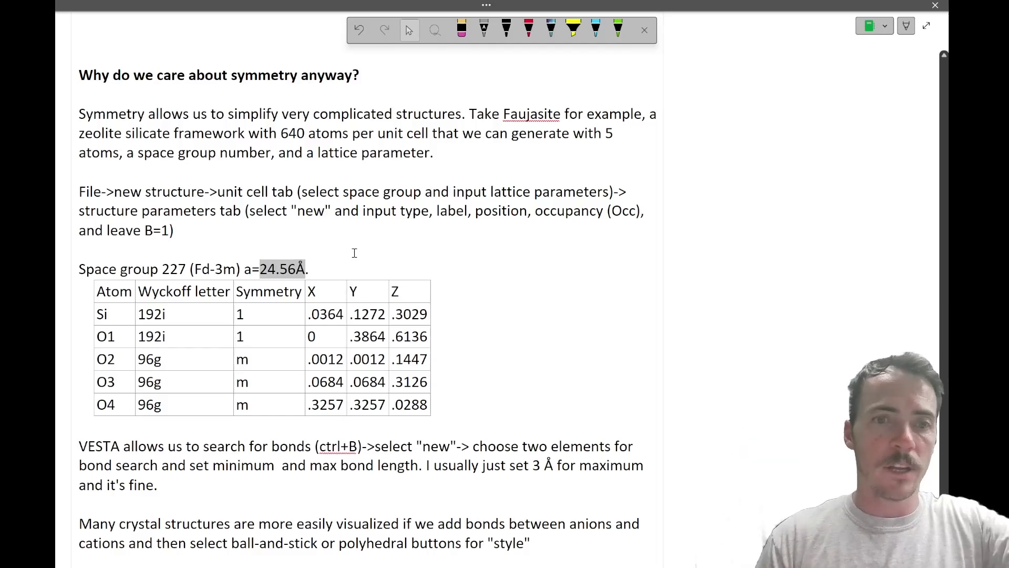
pyautogui.hotkey('alt', 'Tab')
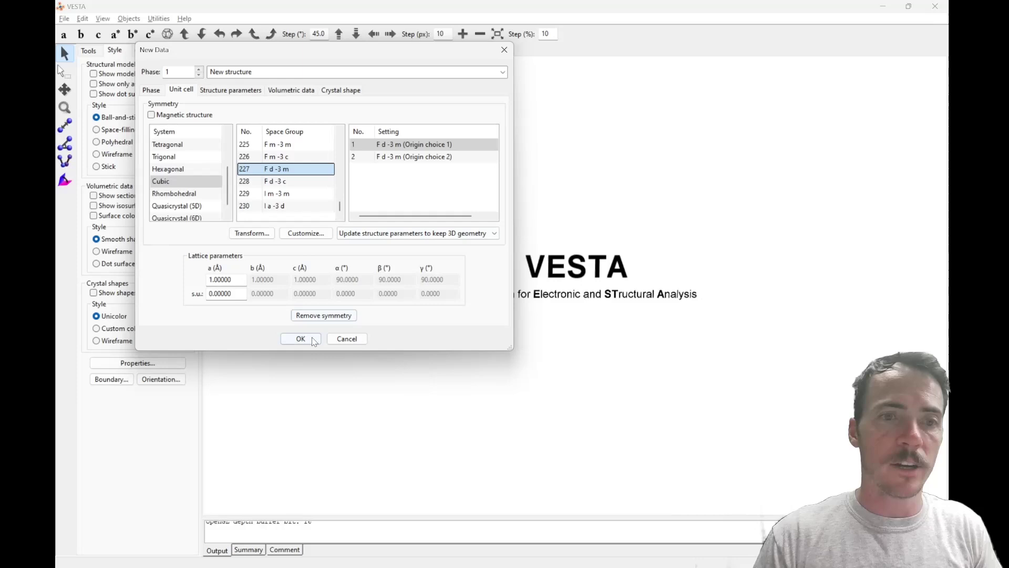
pyautogui.doubleClick(241, 279)
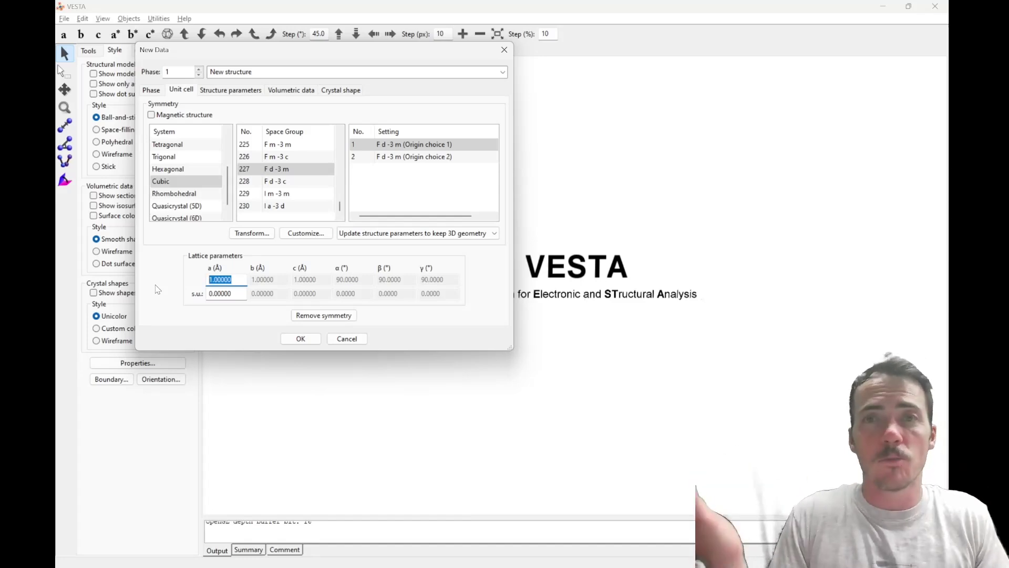
pyautogui.write('24')
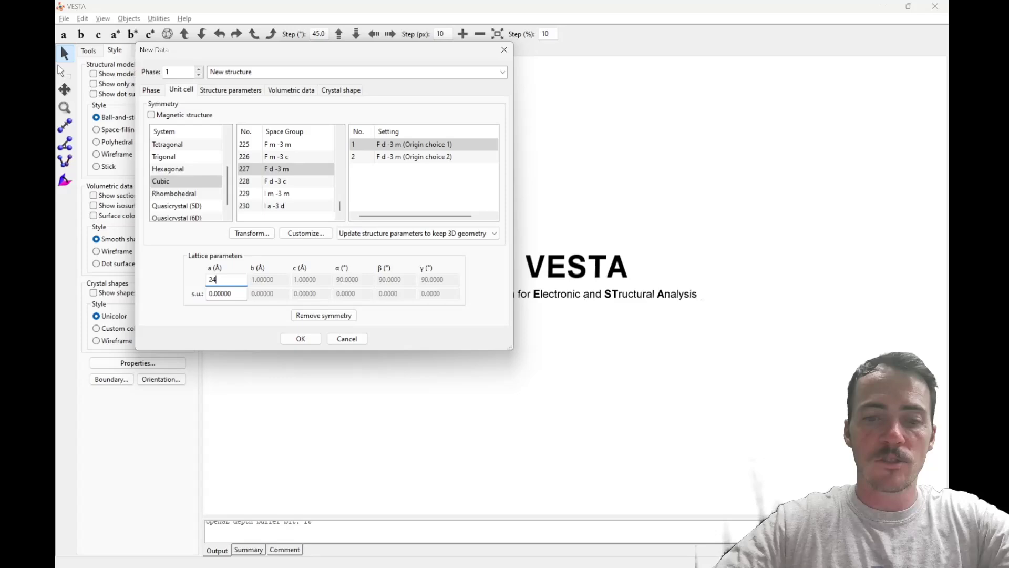
pyautogui.write('.56')
pyautogui.hotkey('alt', 'Tab')
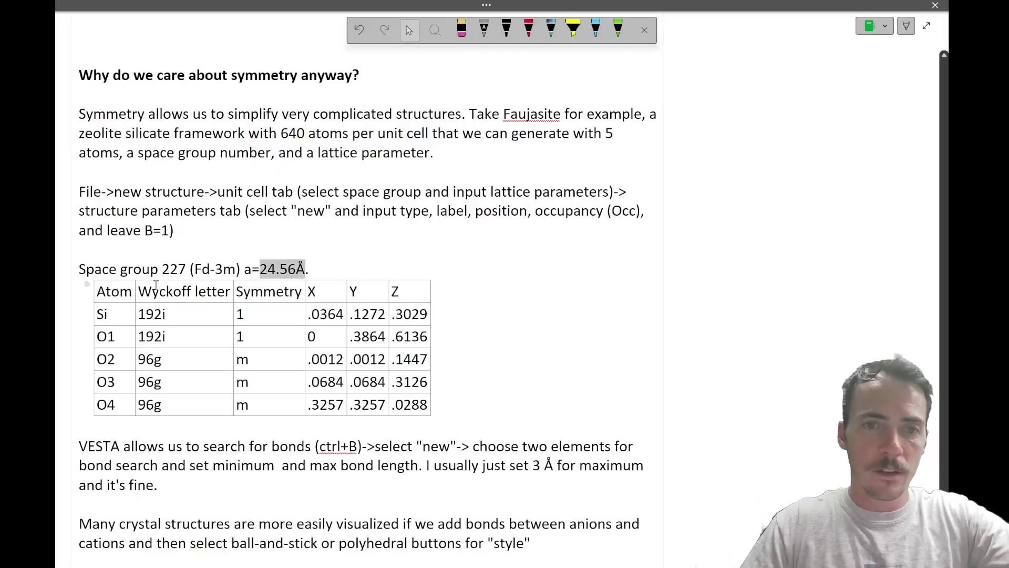
pyautogui.hotkey('alt', 'Tab')
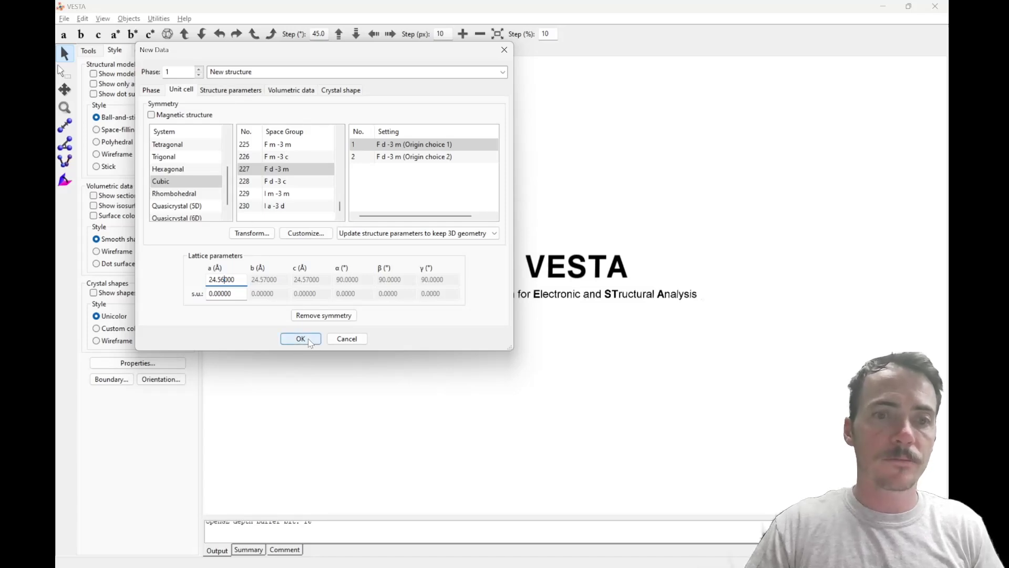
# Step: Go to the Structure parameters tab and review the atom table rows and coordinates in the notes
pyautogui.click(231, 90)
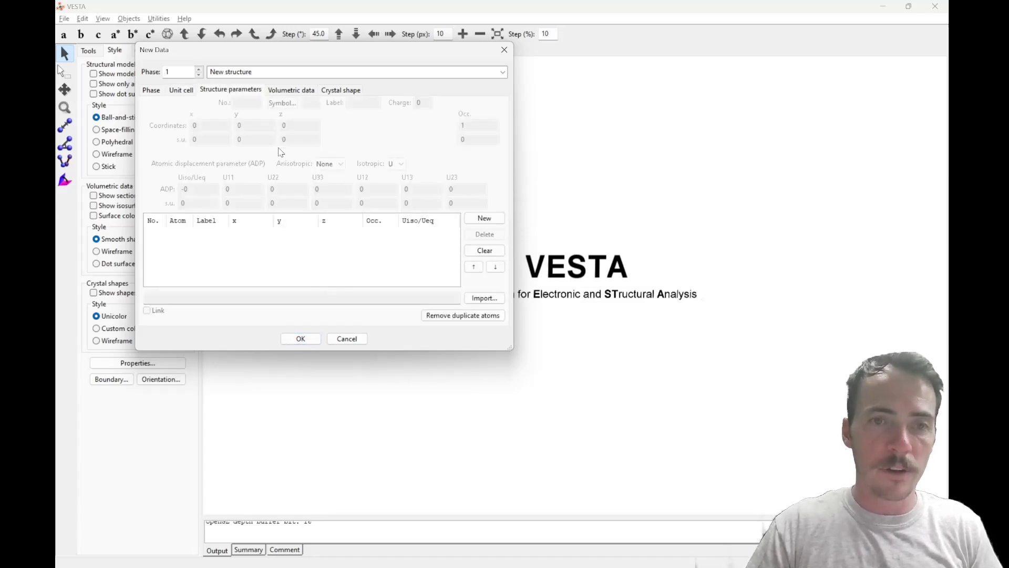
pyautogui.hotkey('alt', 'Tab')
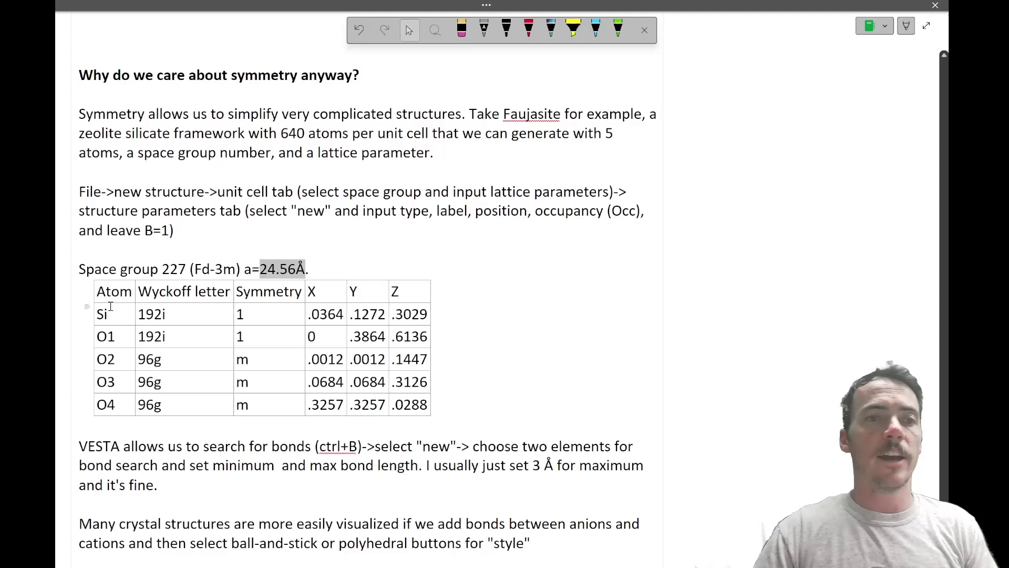
pyautogui.moveTo(113, 296); pyautogui.dragTo(400, 411)
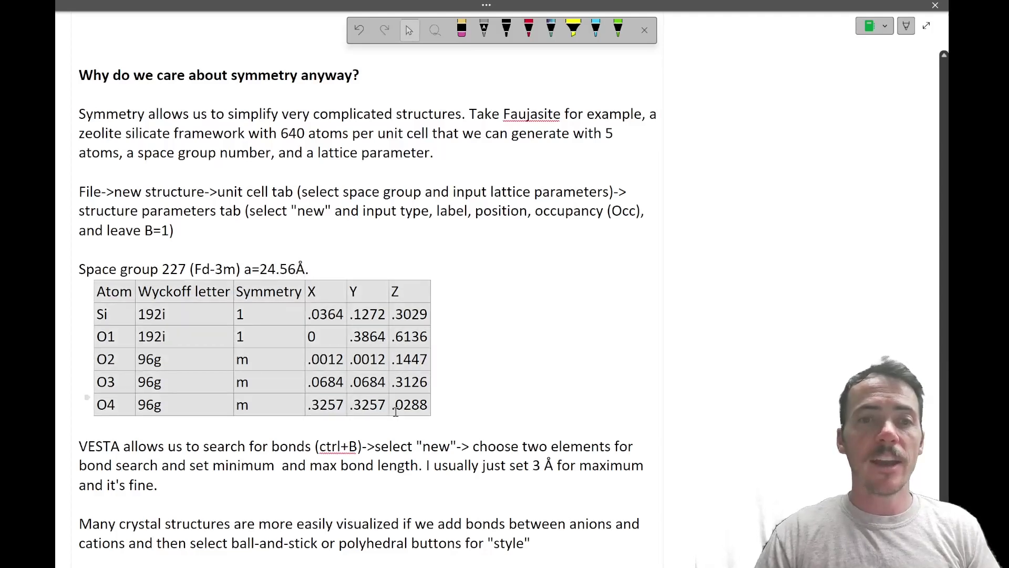
pyautogui.click(245, 337)
pyautogui.moveTo(116, 316); pyautogui.dragTo(117, 408)
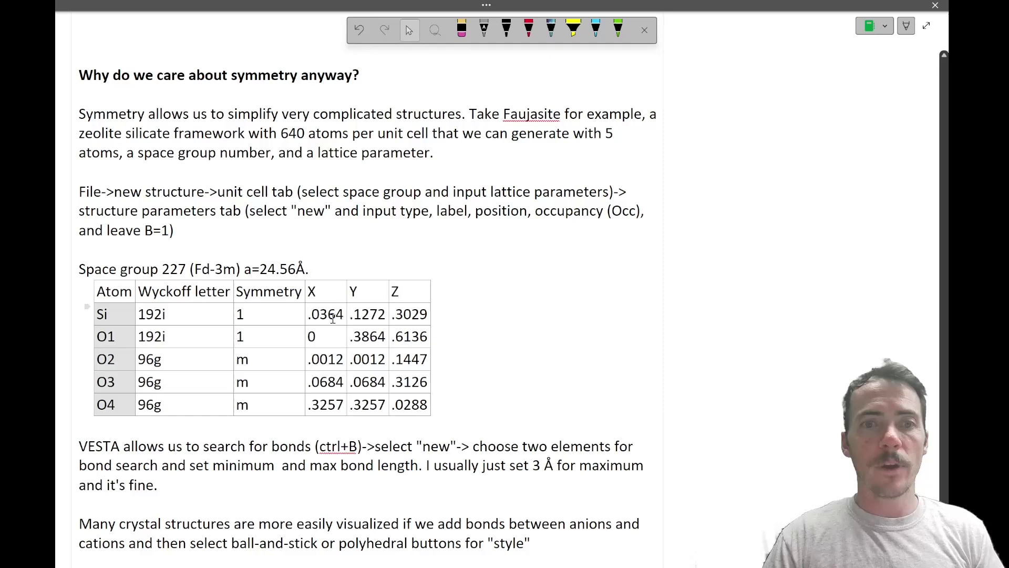
pyautogui.moveTo(341, 314); pyautogui.dragTo(403, 395)
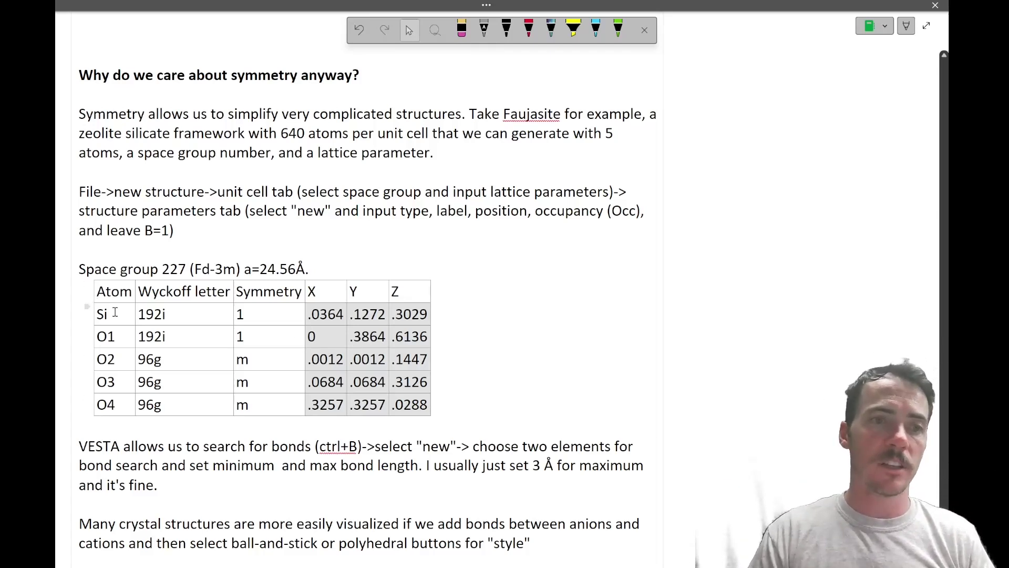
pyautogui.moveTo(115, 312); pyautogui.dragTo(408, 314)
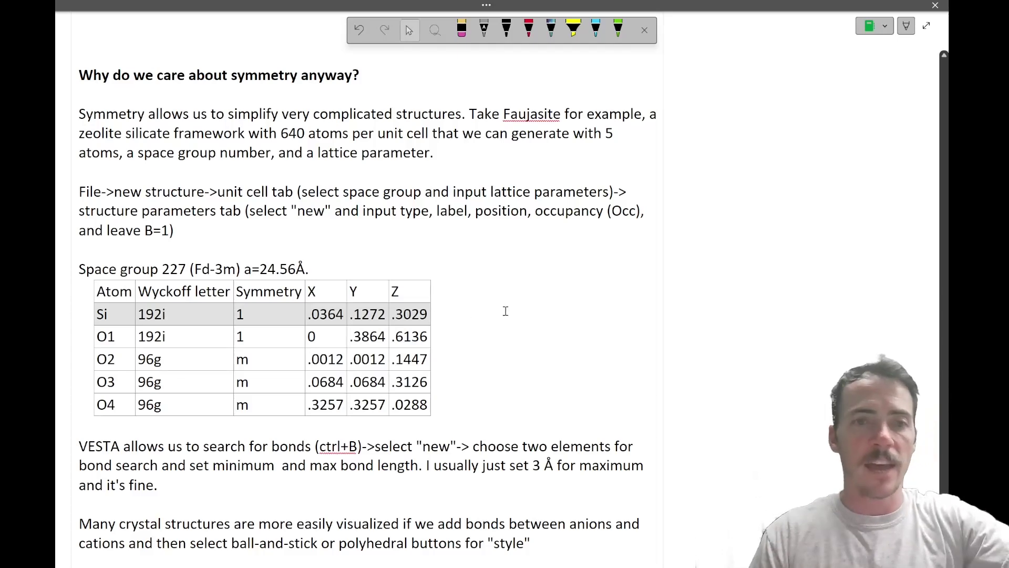
pyautogui.hotkey('alt', 'Tab')
# Step: Add a new atom as silicon with label Si and charge 4
pyautogui.click(484, 218)
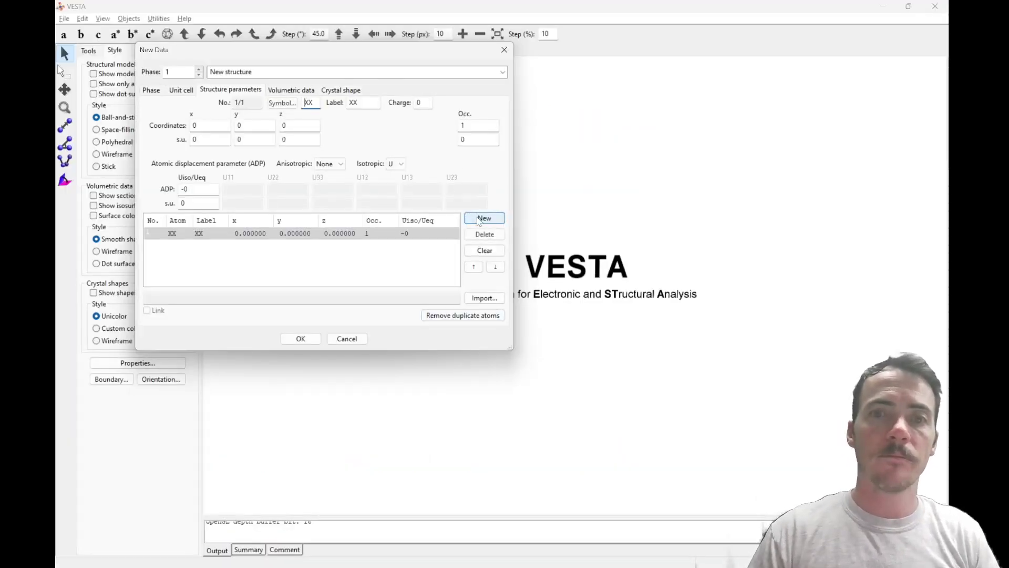
pyautogui.click(283, 104)
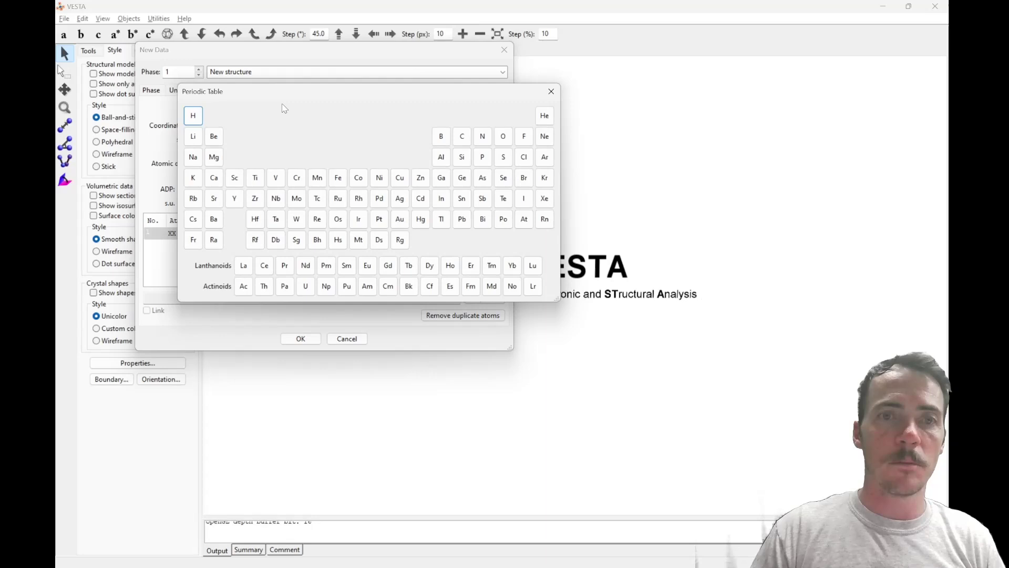
pyautogui.click(462, 157)
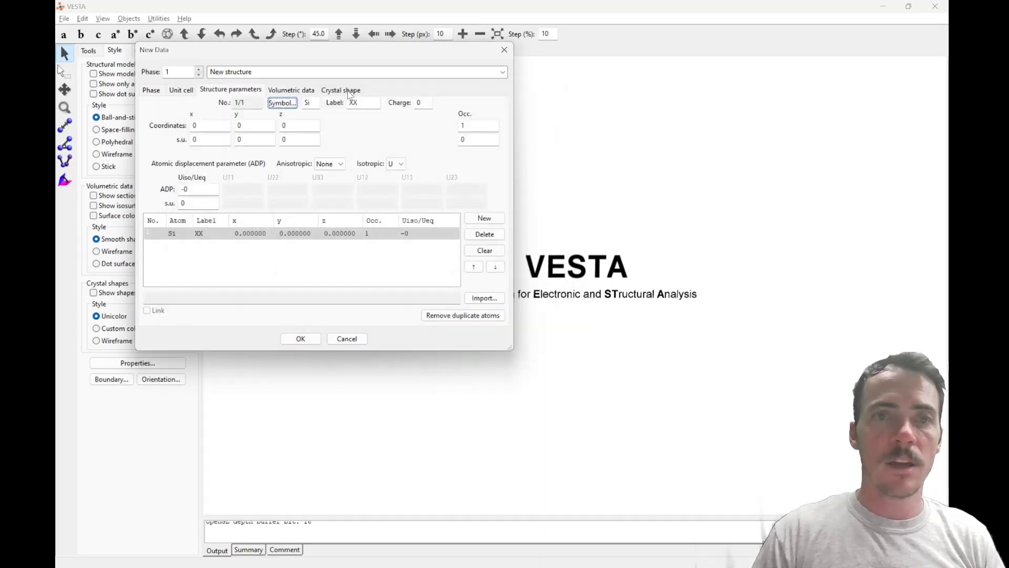
pyautogui.doubleClick(358, 103)
pyautogui.write('Si')
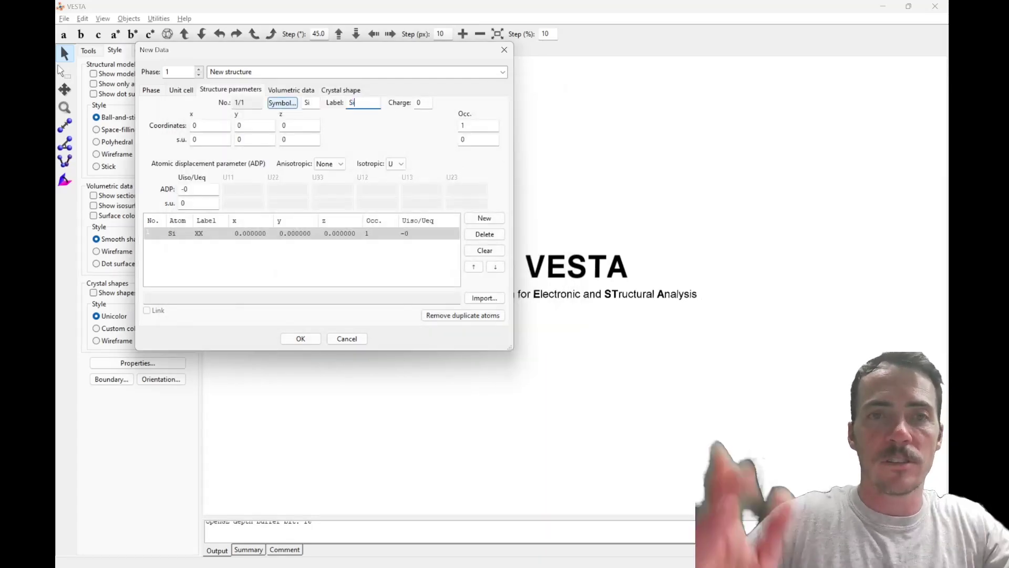
pyautogui.doubleClick(422, 103)
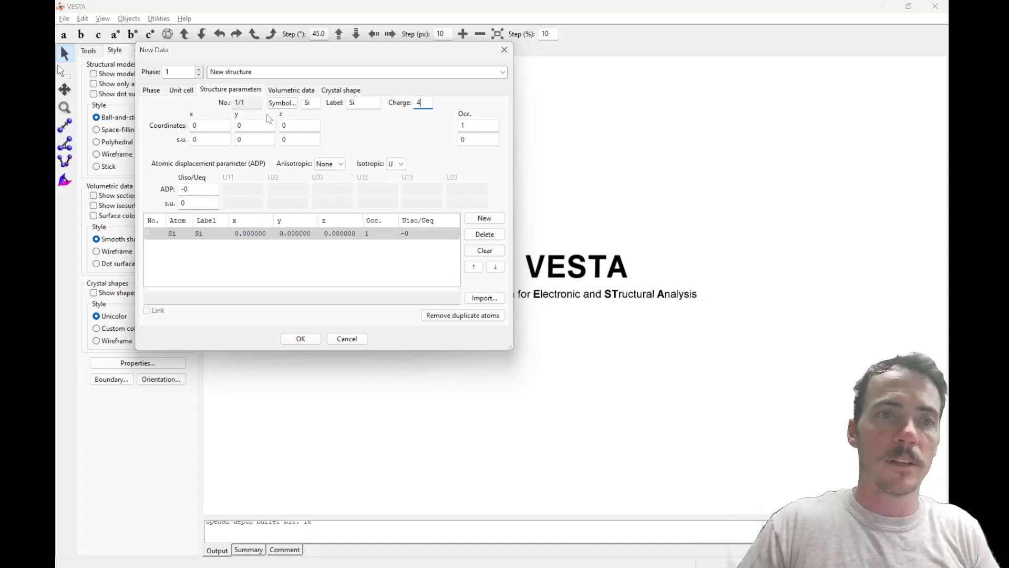
# Step: Set the Si atom's x coordinate to 0.0364 and y to 0.1272
pyautogui.click(215, 126)
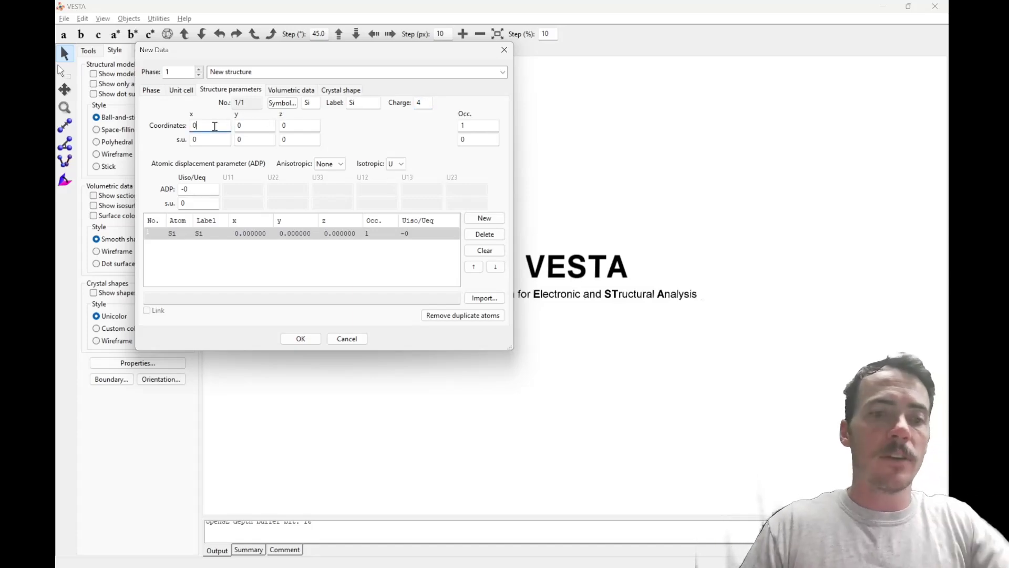
pyautogui.hotkey('alt', 'Tab')
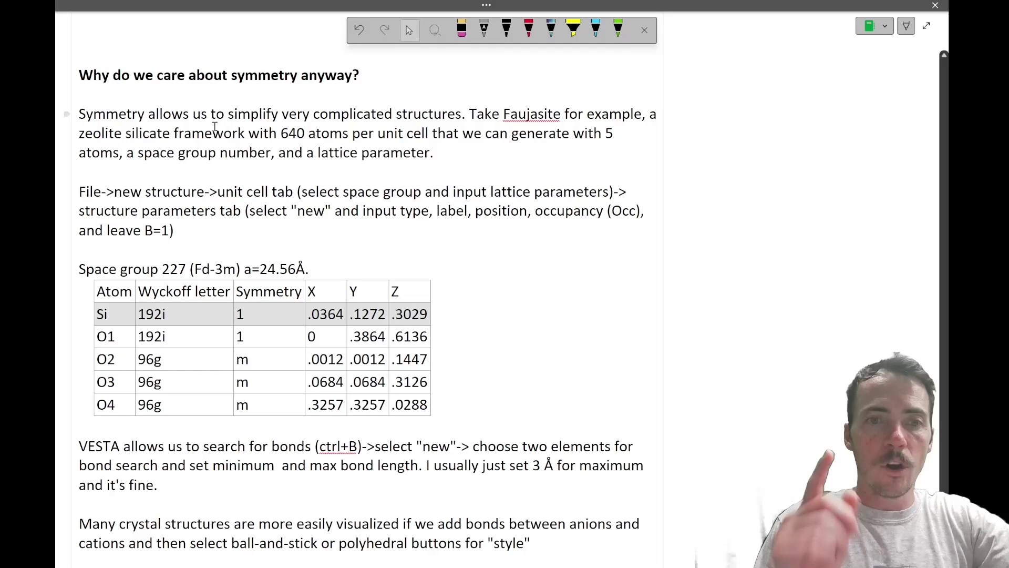
pyautogui.hotkey('alt', 'Tab')
pyautogui.write('.03')
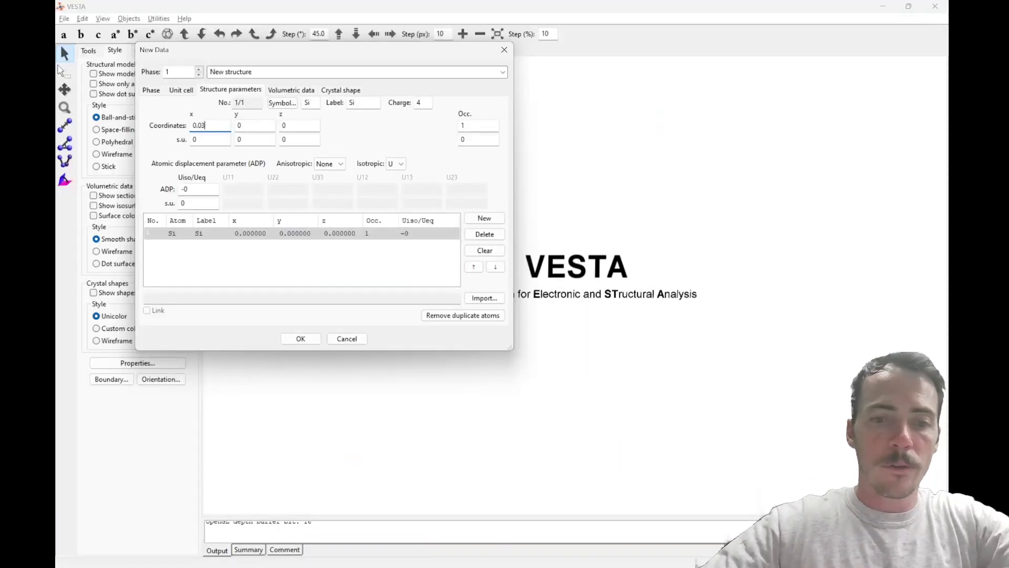
pyautogui.write('64')
pyautogui.press('Tab')
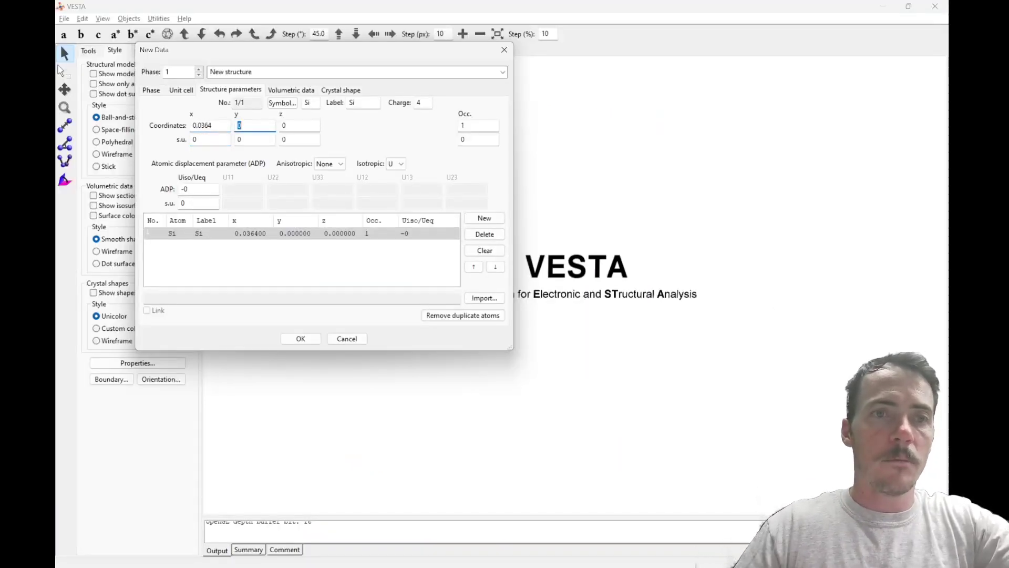
pyautogui.hotkey('alt', 'Tab')
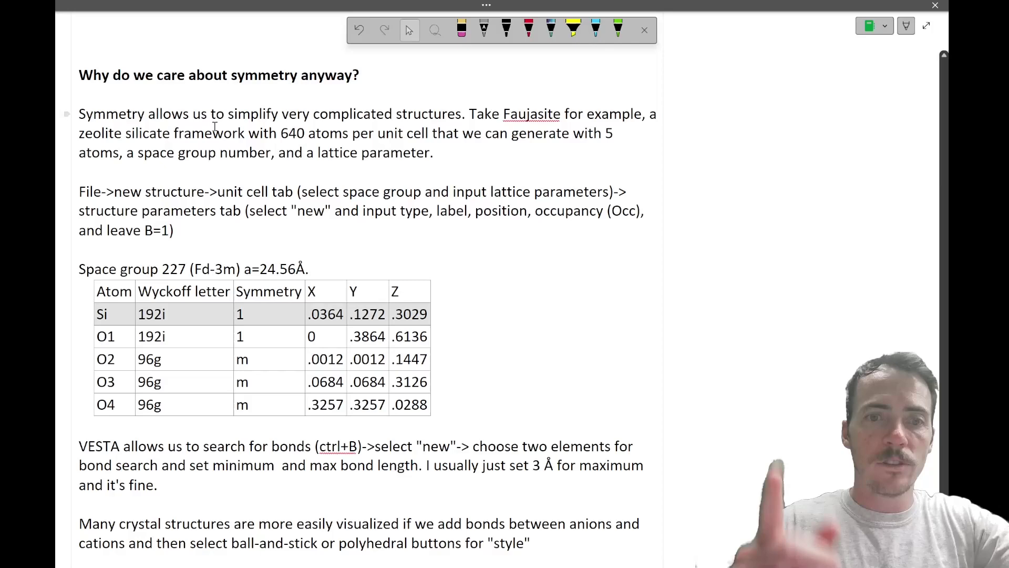
pyautogui.hotkey('alt', 'Tab')
pyautogui.write('.127')
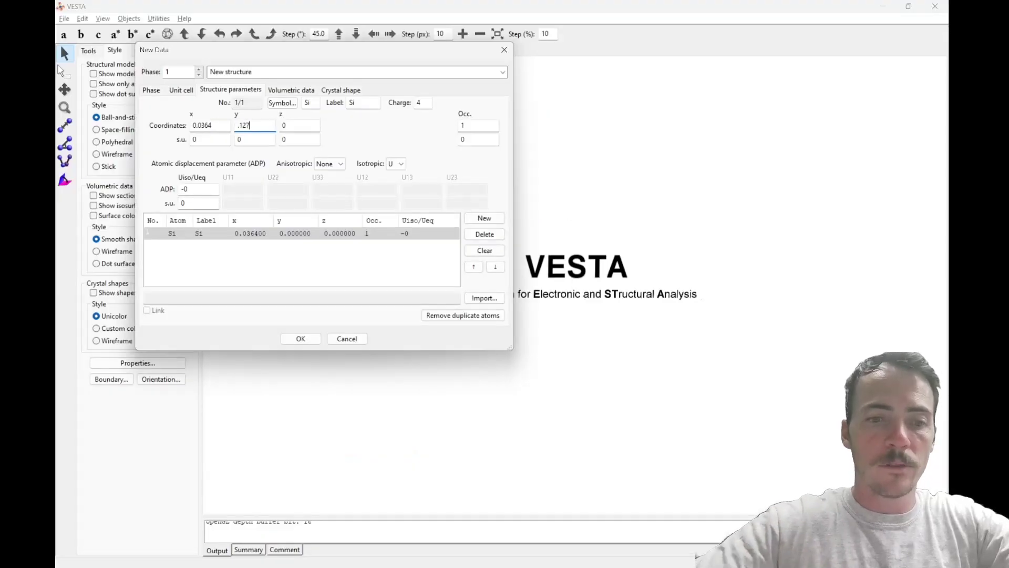
pyautogui.write('2')
pyautogui.press('Tab')
pyautogui.press('Tab')
pyautogui.press('Tab')
pyautogui.press('Tab')
pyautogui.press('Tab')
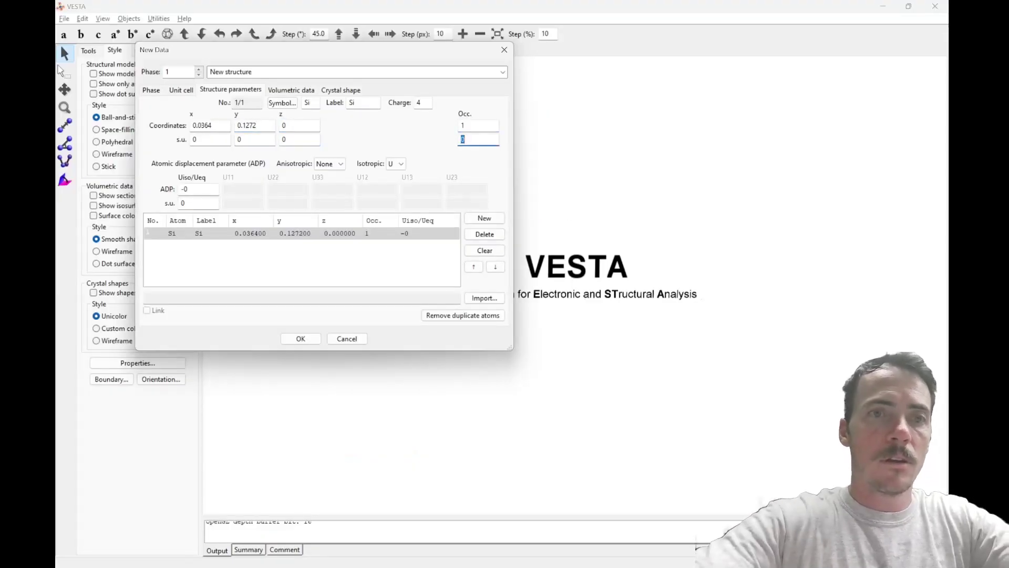
# Step: Set the Si atom's z coordinate to 0.3029 with occupancy 1
pyautogui.click(315, 126)
pyautogui.hotkey('alt', 'Tab')
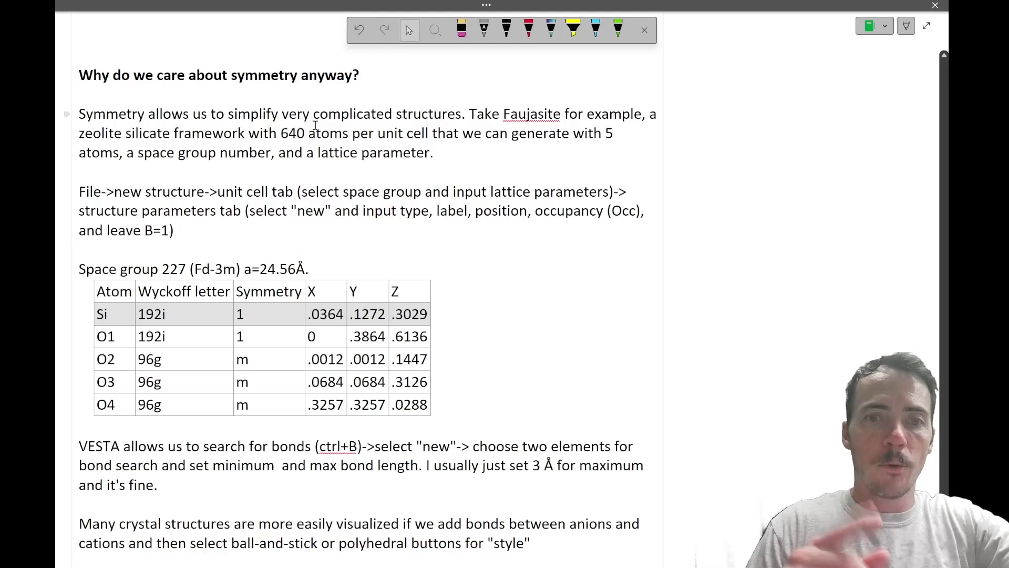
pyautogui.hotkey('alt', 'Tab')
pyautogui.write('.3')
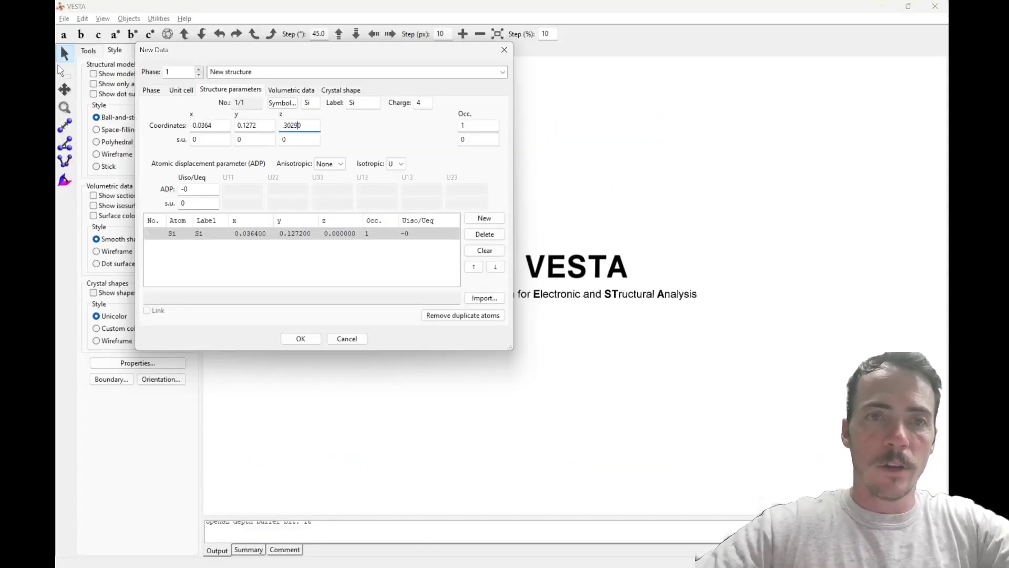
pyautogui.write('290')
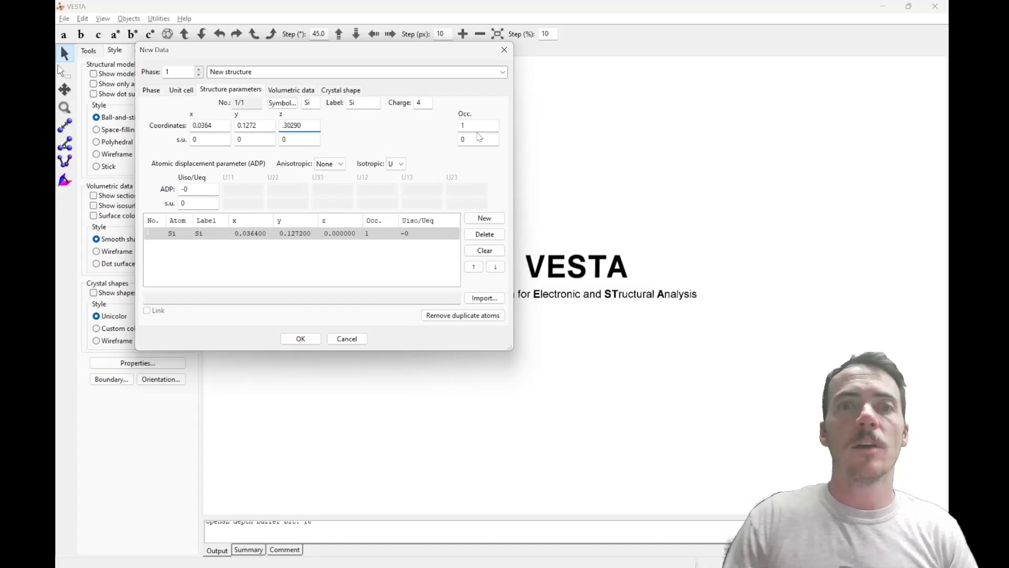
pyautogui.click(478, 129)
pyautogui.moveTo(477, 131); pyautogui.dragTo(443, 129)
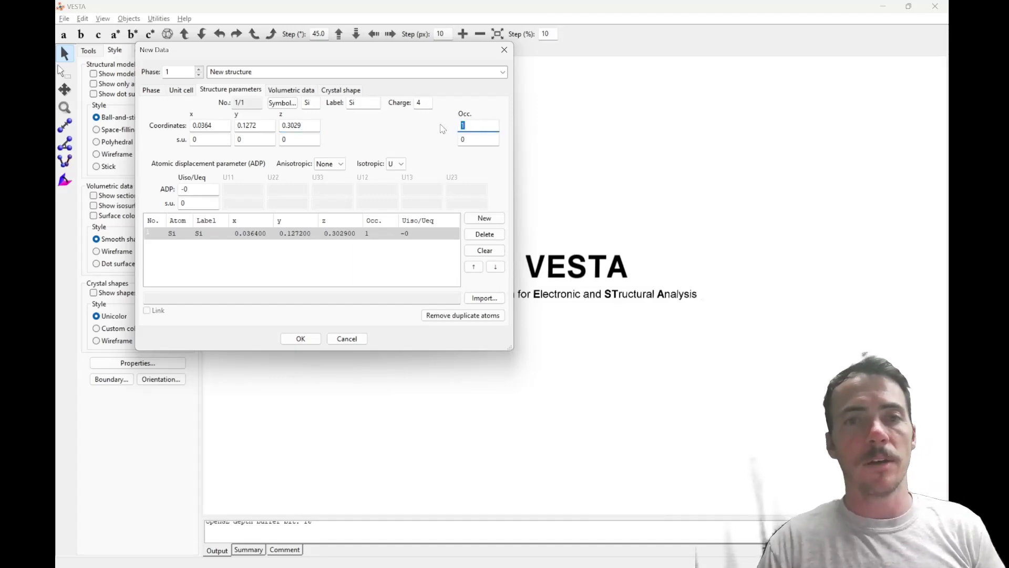
# Step: Add a second atom as oxygen labelled O1 with charge −2
pyautogui.click(487, 223)
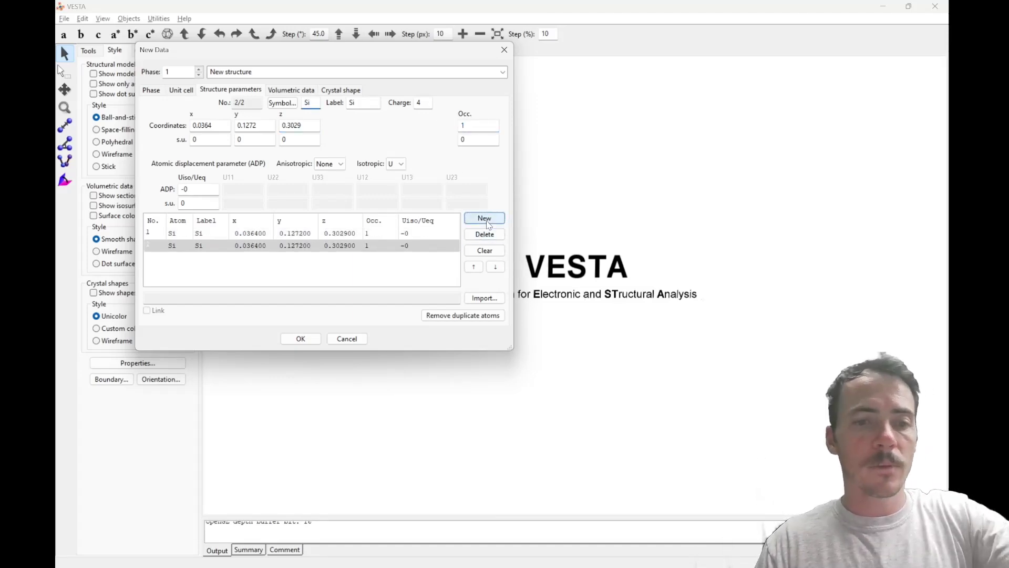
pyautogui.hotkey('alt', 'Tab')
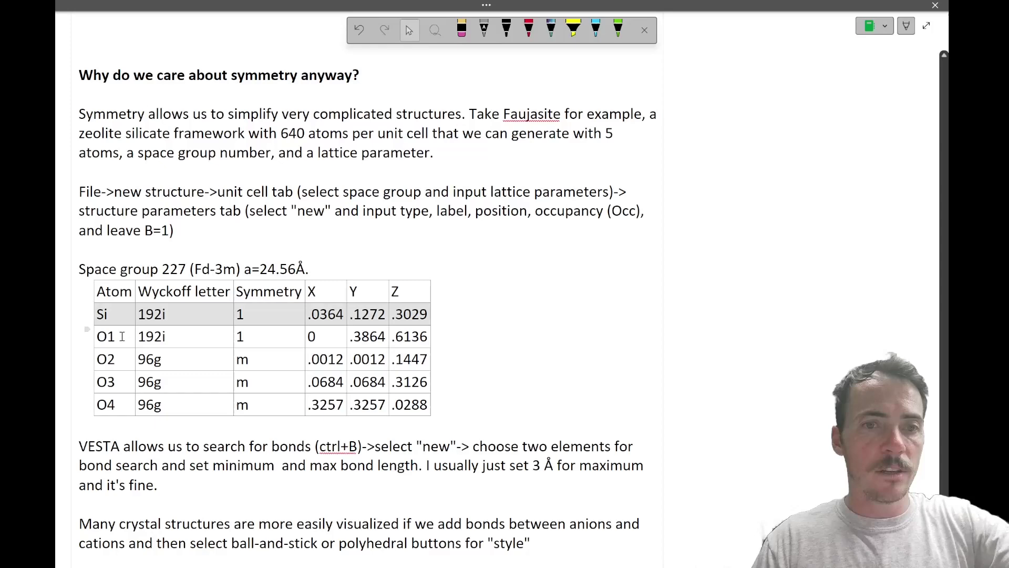
pyautogui.hotkey('alt', 'Tab')
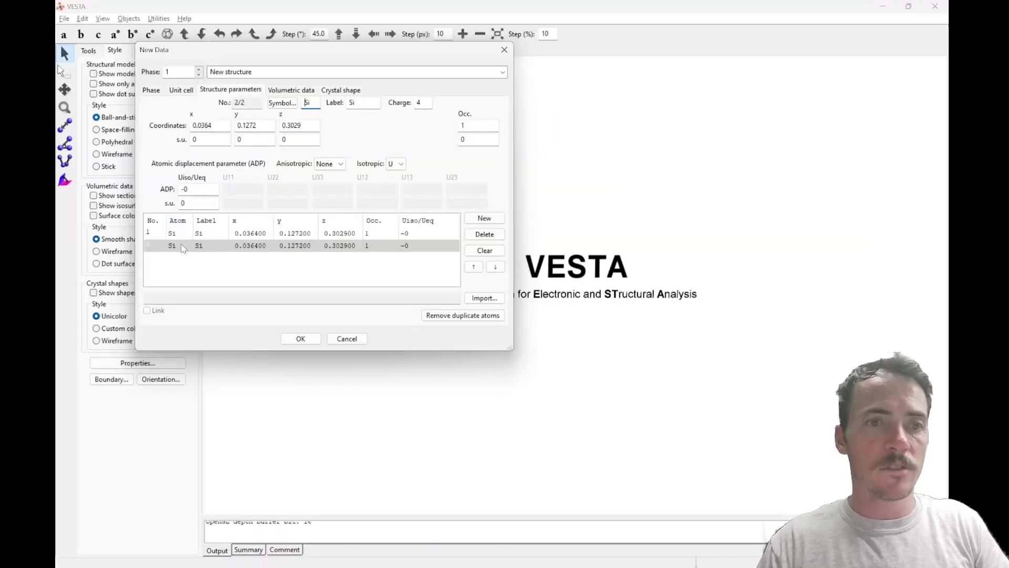
pyautogui.click(282, 102)
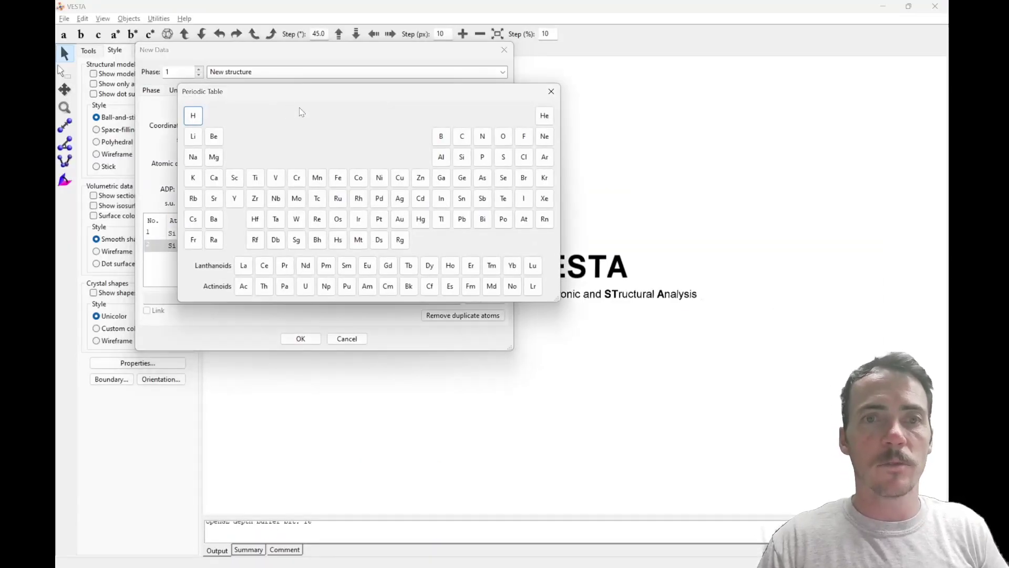
pyautogui.click(503, 136)
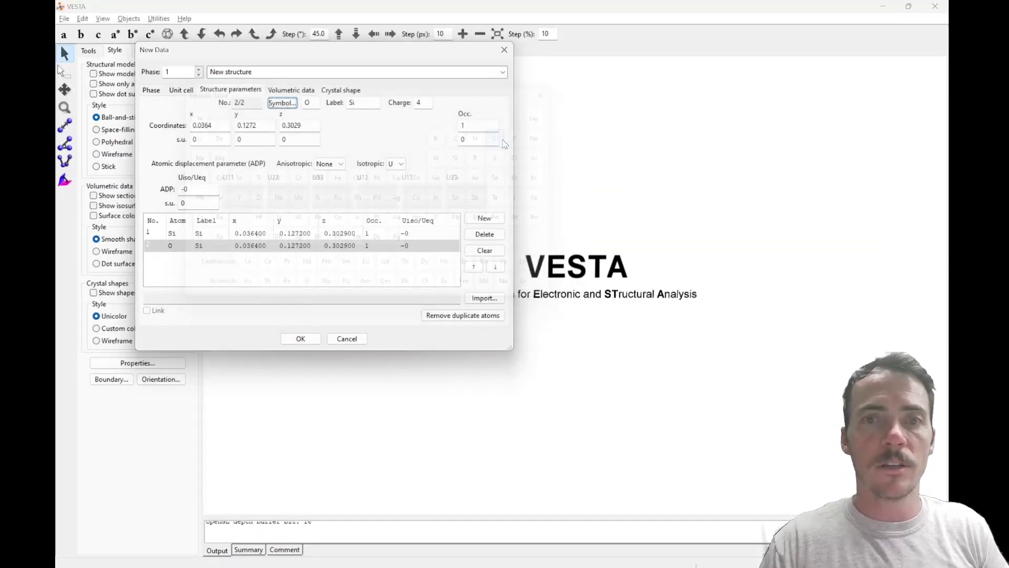
pyautogui.doubleClick(361, 103)
pyautogui.write('O1')
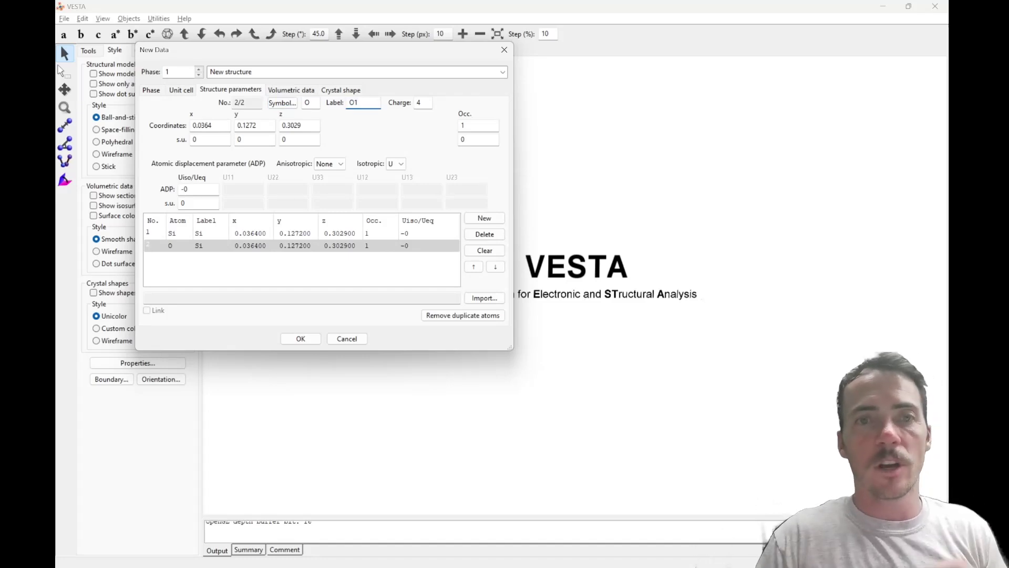
pyautogui.doubleClick(423, 103)
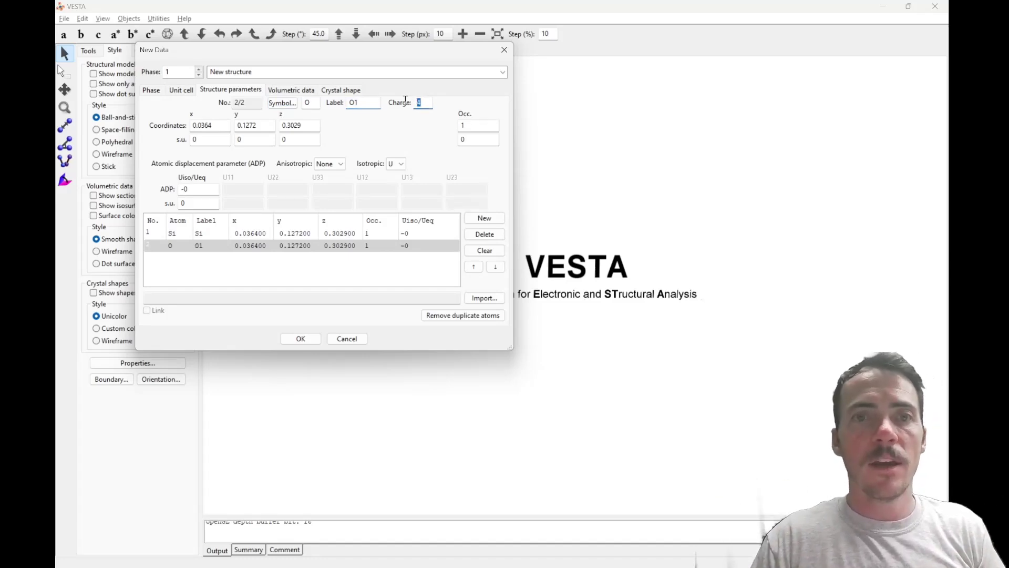
# Step: Place O1 at coordinates 0, 0.3864, 0.6136 and add a third atom entry
pyautogui.click(216, 128)
pyautogui.hotkey('alt', 'Tab')
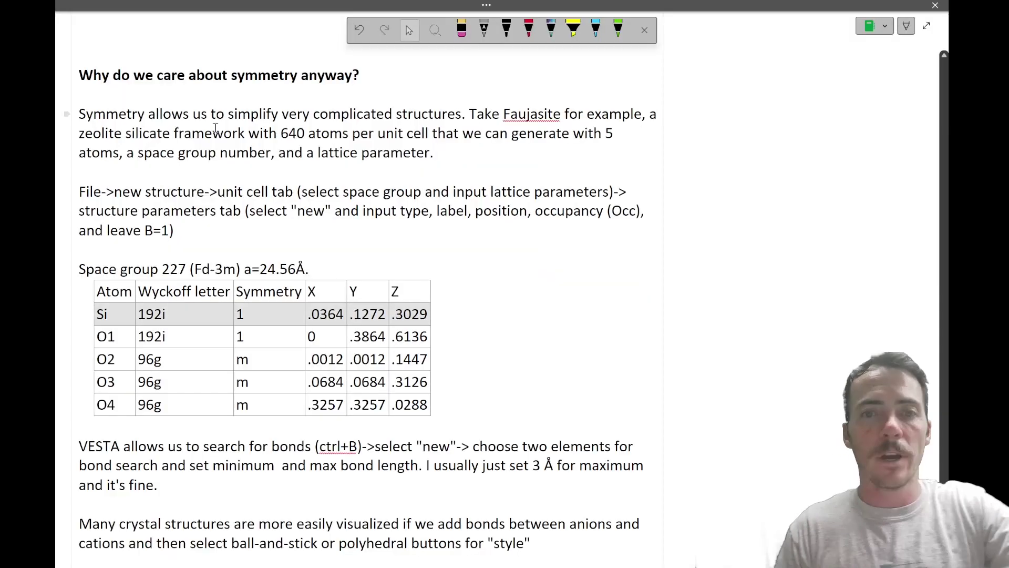
pyautogui.hotkey('alt', 'Tab')
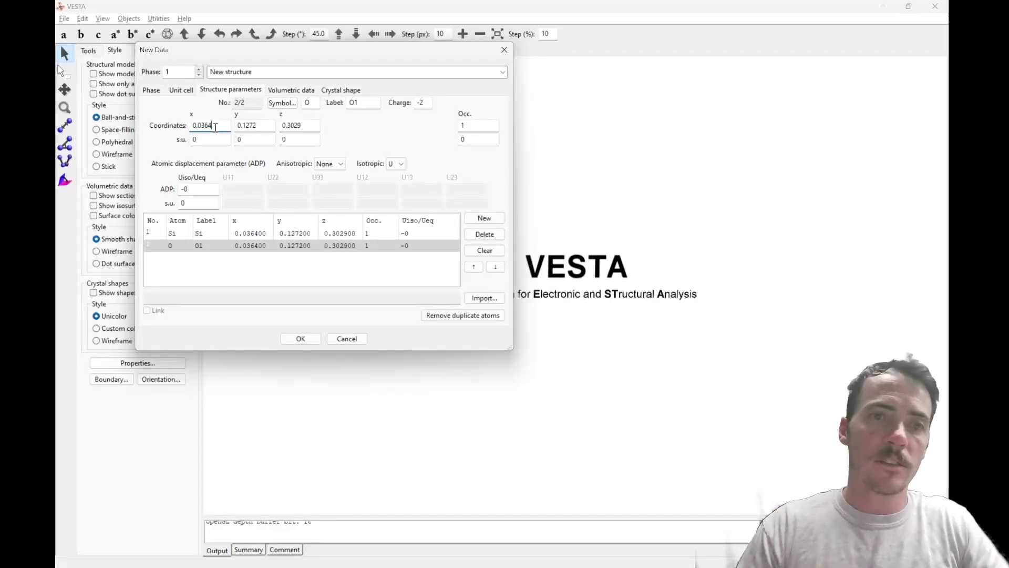
pyautogui.press('BackSpace')
pyautogui.press('BackSpace')
pyautogui.press('BackSpace')
pyautogui.press('BackSpace')
pyautogui.press('BackSpace')
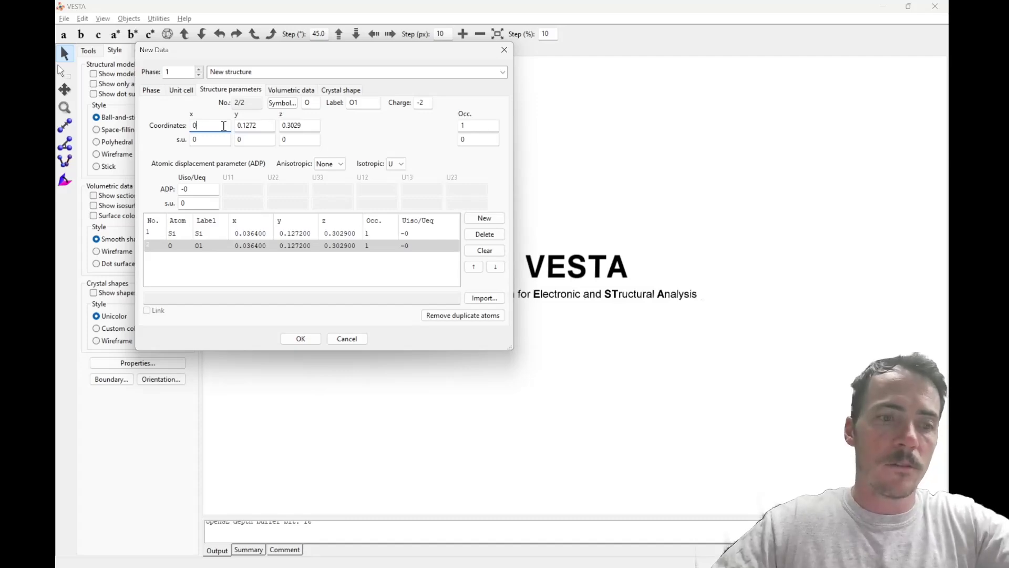
pyautogui.press('Tab')
pyautogui.press('Tab')
pyautogui.write('.')
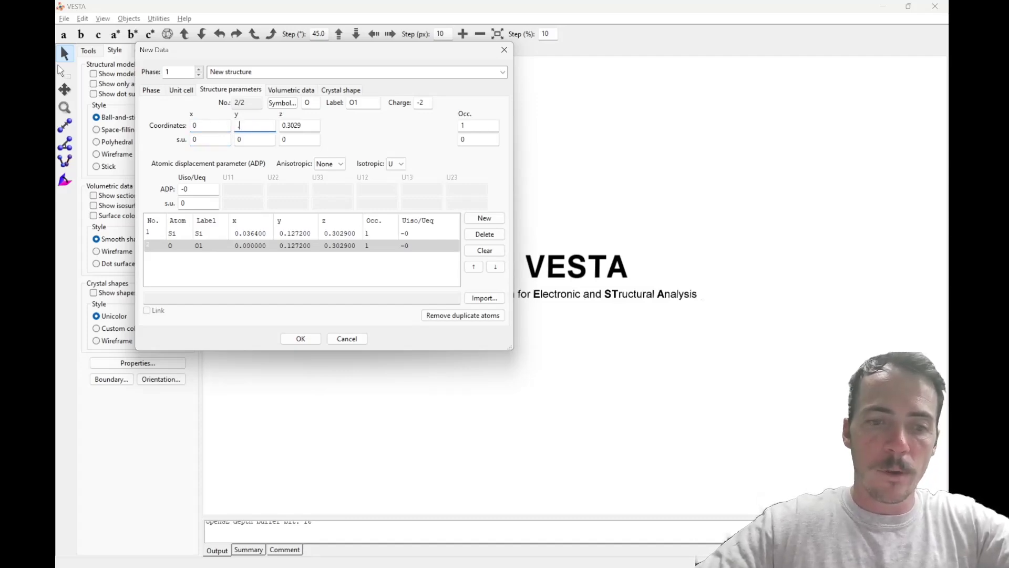
pyautogui.write('3864')
pyautogui.press('Tab')
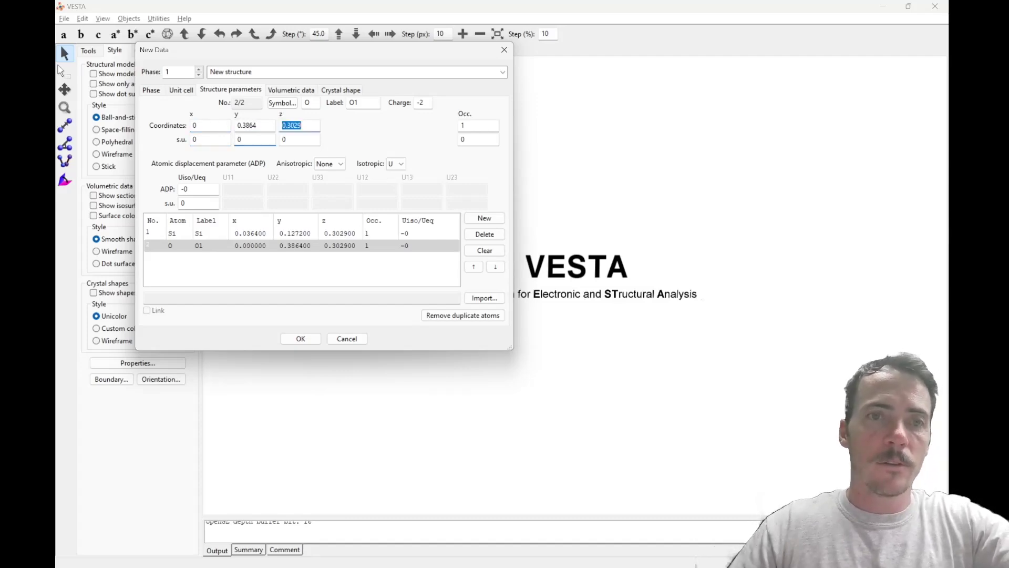
pyautogui.hotkey('alt', 'Tab')
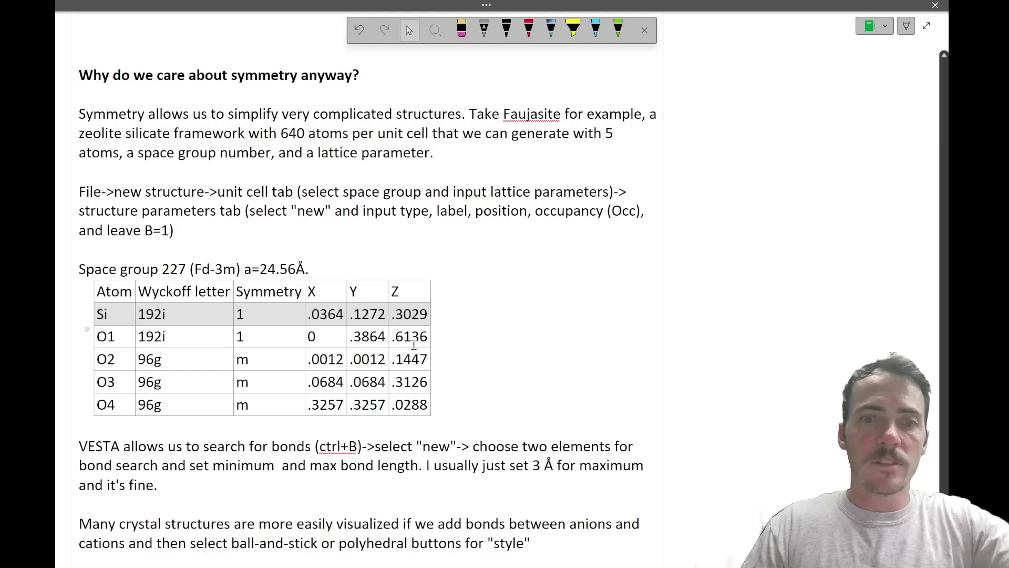
pyautogui.hotkey('alt', 'Tab')
pyautogui.write('.61')
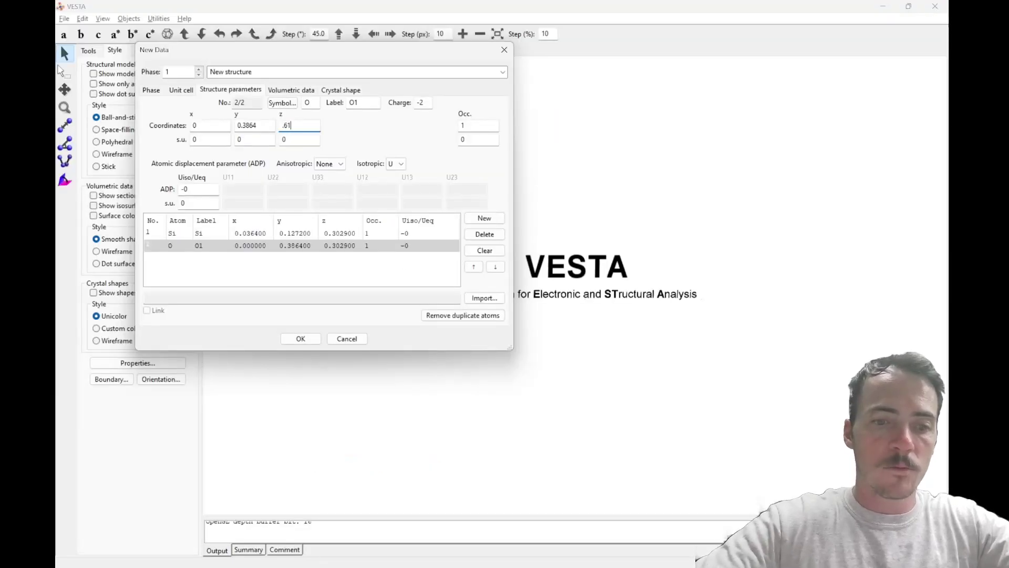
pyautogui.write('36')
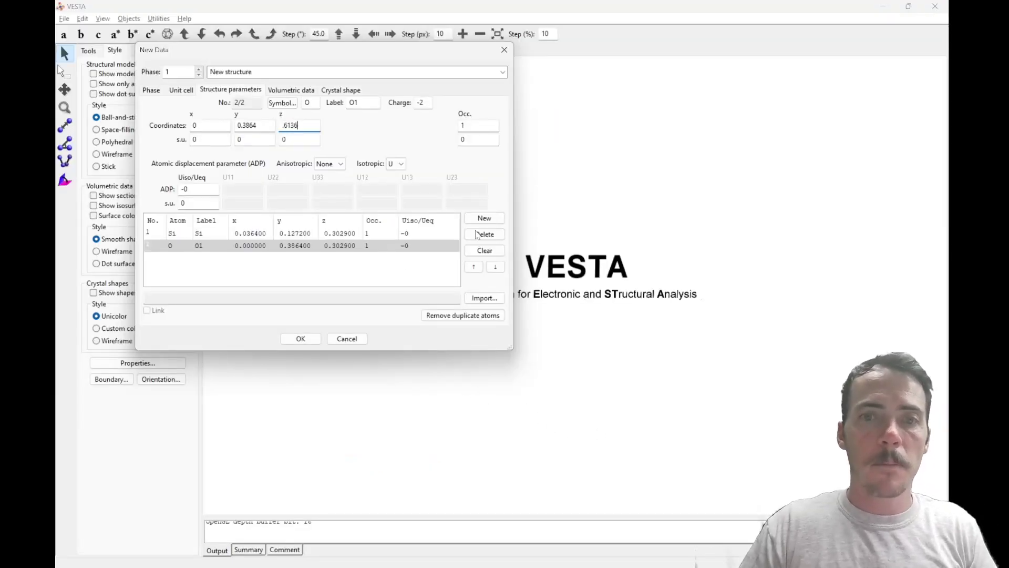
pyautogui.click(301, 136)
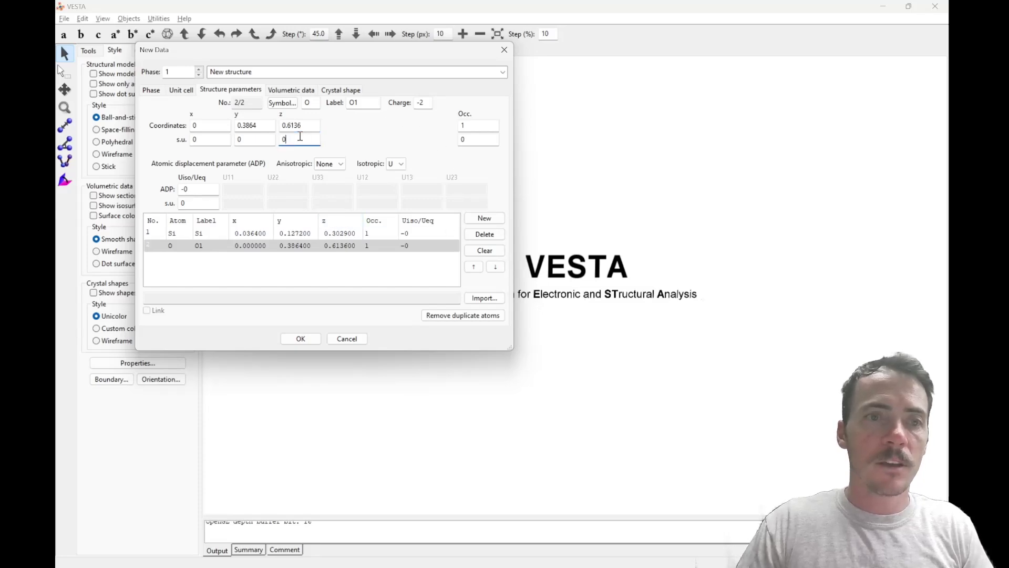
pyautogui.click(481, 218)
# Step: Label the third atom O2 and set its x coordinate to 0.0012
pyautogui.hotkey('alt', 'Tab')
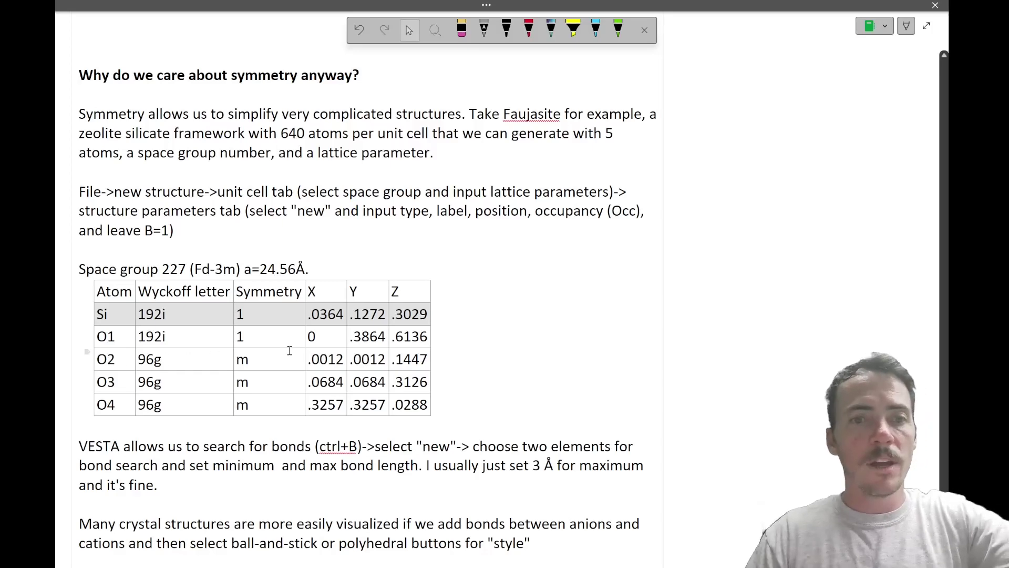
pyautogui.hotkey('alt', 'Tab')
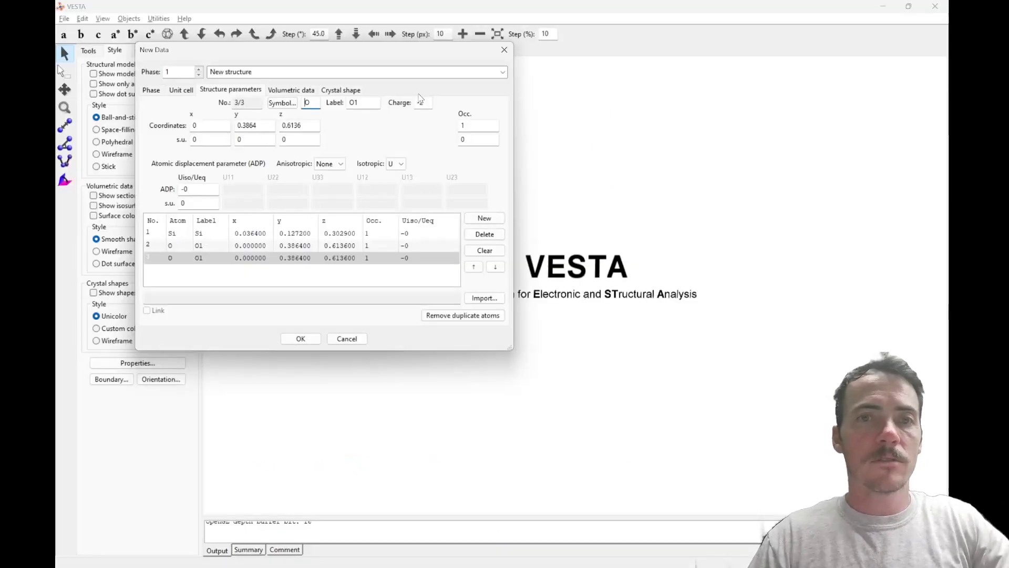
pyautogui.click(366, 102)
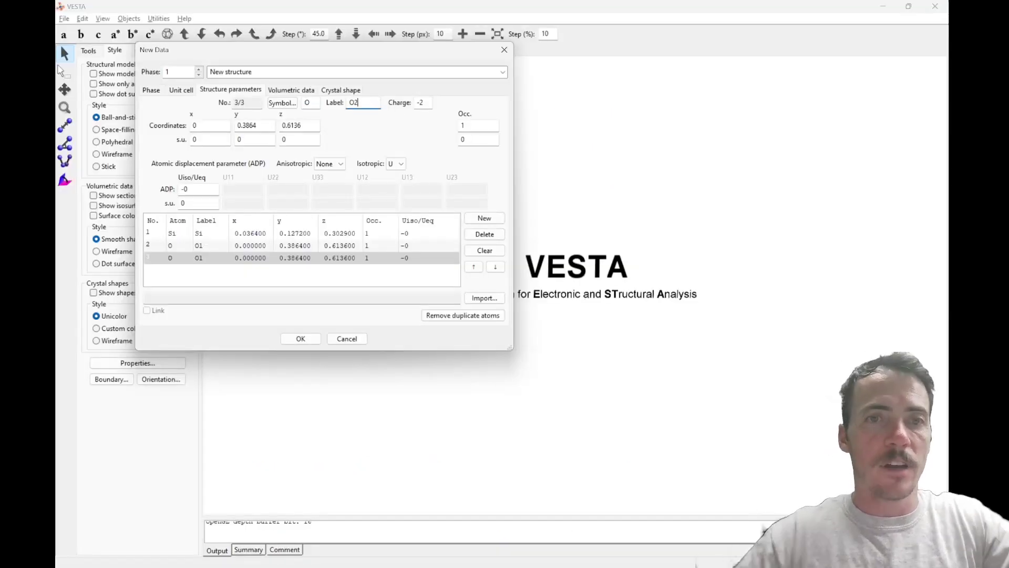
pyautogui.click(216, 126)
pyautogui.hotkey('alt', 'Tab')
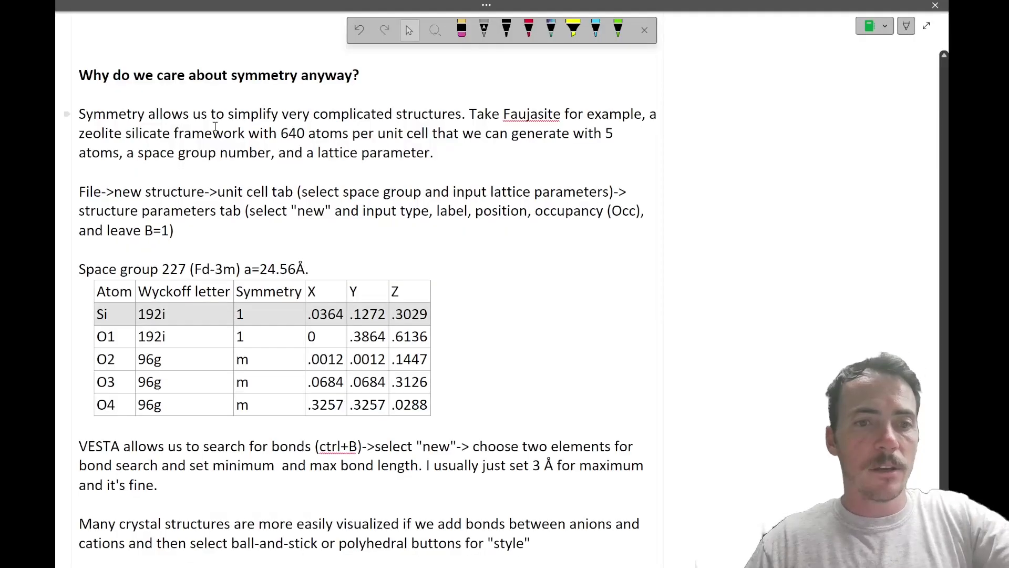
pyautogui.hotkey('alt', 'Tab')
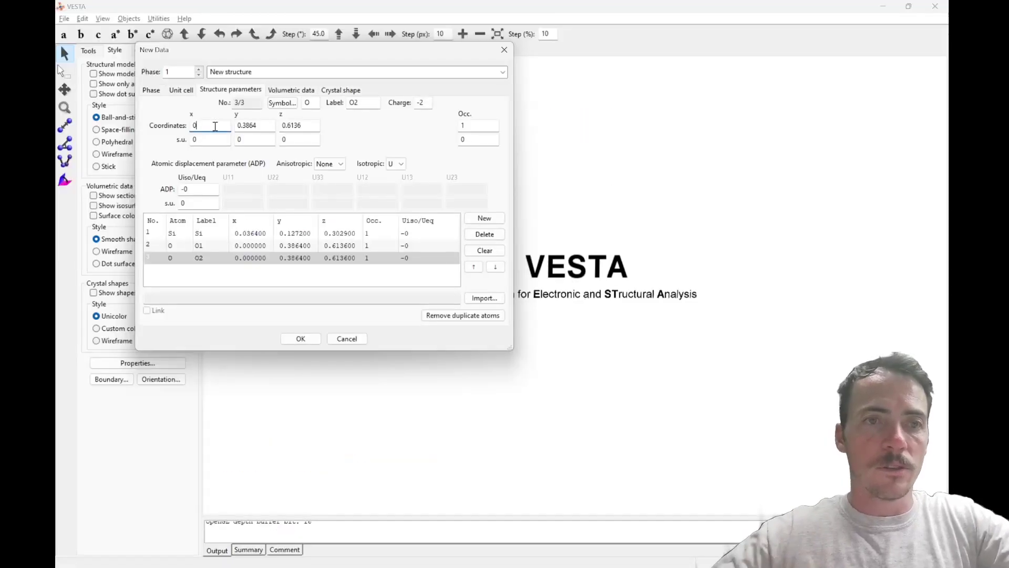
pyautogui.write('0012')
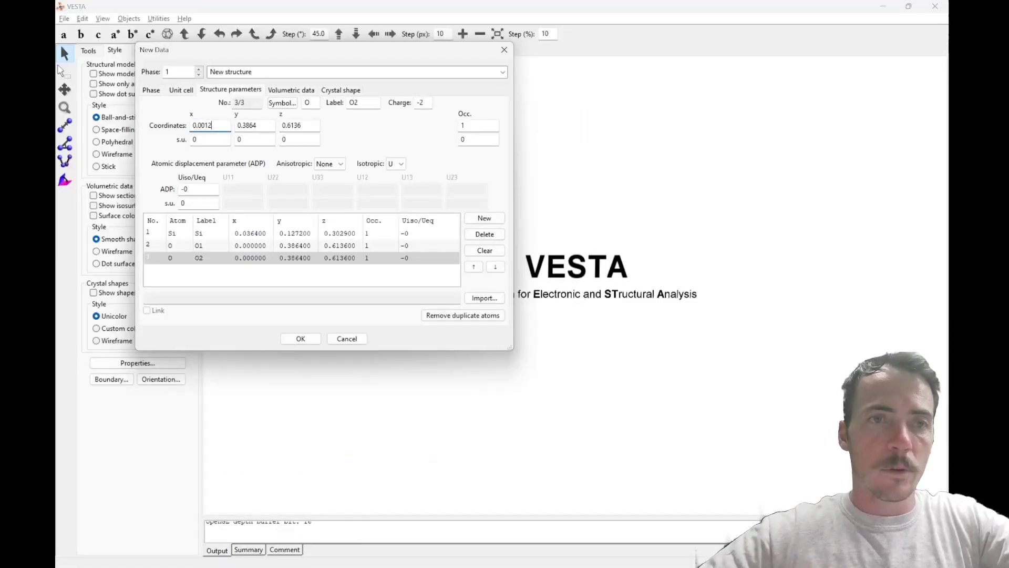
pyautogui.press('Tab')
# Step: Set O2's y coordinate to 0.0012 and z to 0.1447
pyautogui.write('0.')
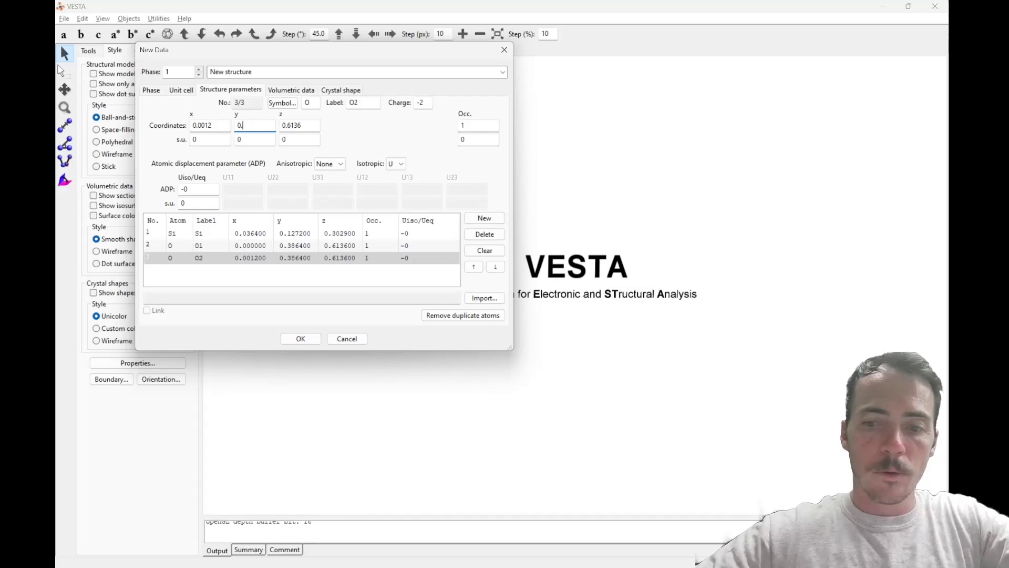
pyautogui.write('012')
pyautogui.press('Tab')
pyautogui.press('Tab')
pyautogui.hotkey('alt', 'Tab')
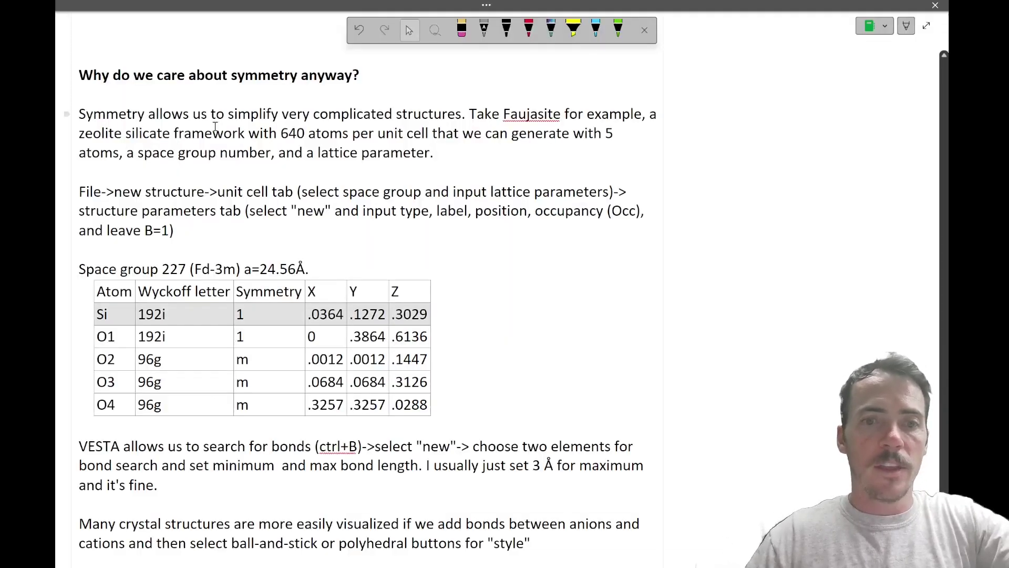
pyautogui.hotkey('alt', 'Tab')
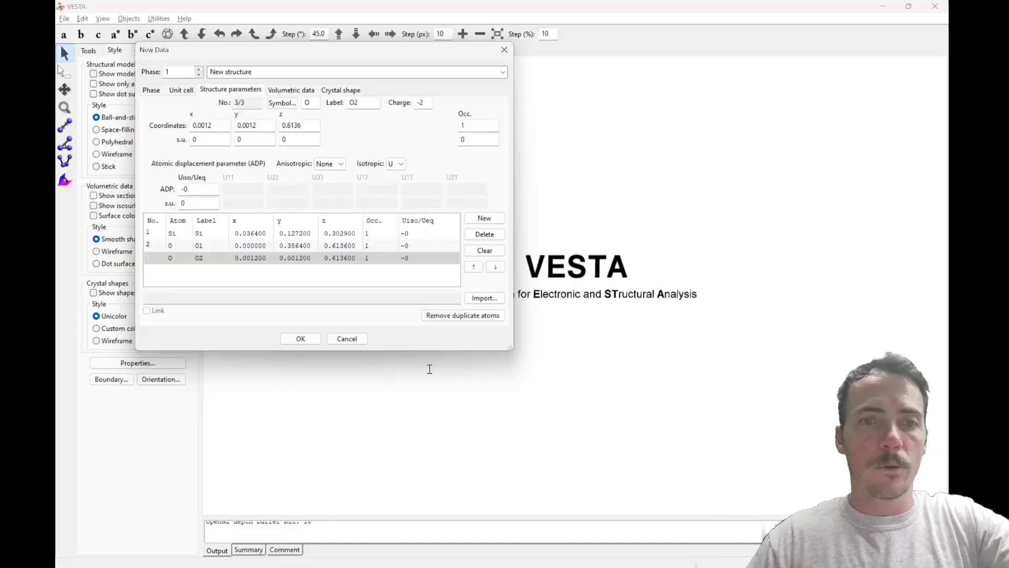
pyautogui.write('.1447')
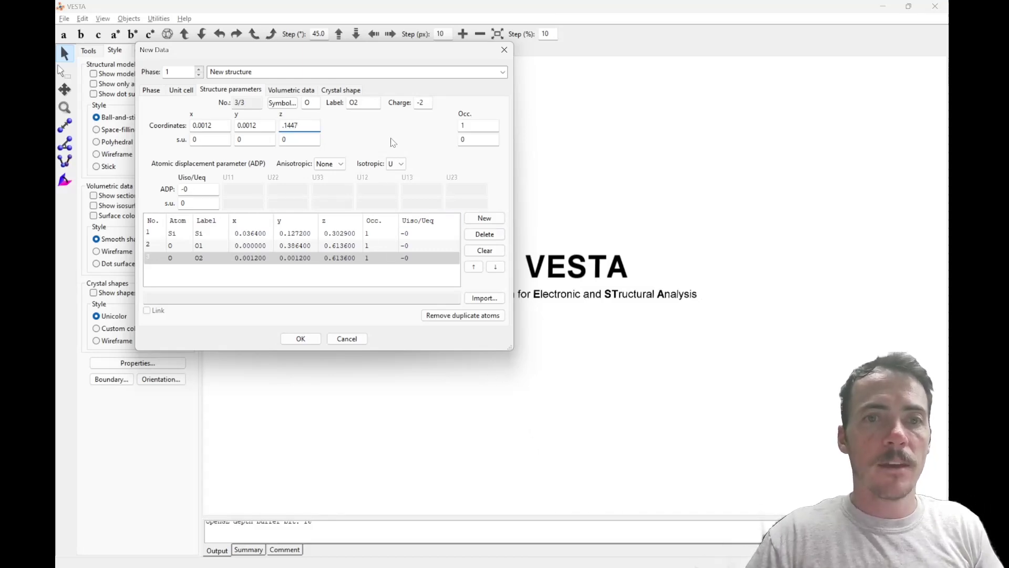
pyautogui.click(300, 137)
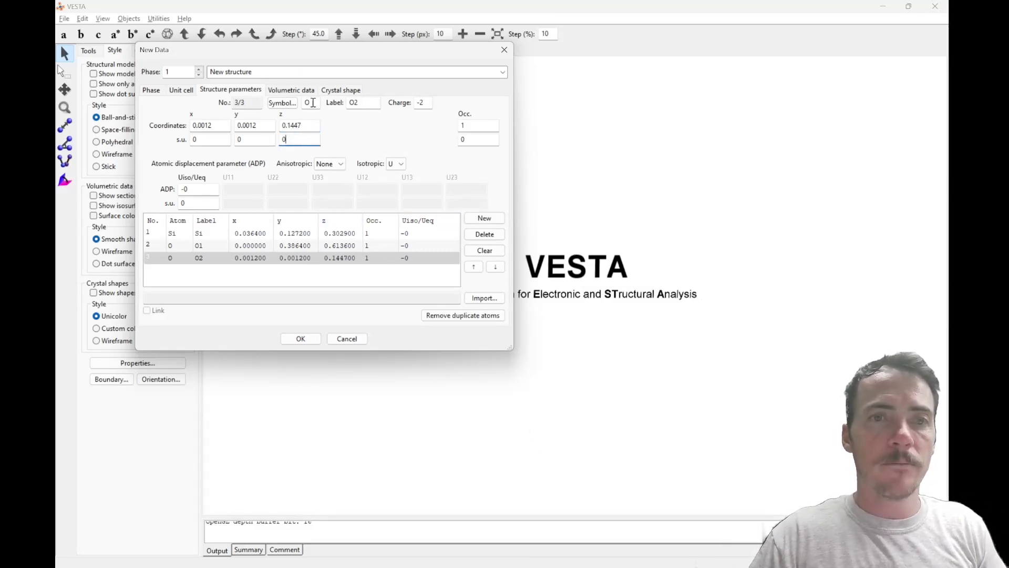
# Step: Add a fourth oxygen atom and relabel it O3
pyautogui.click(484, 218)
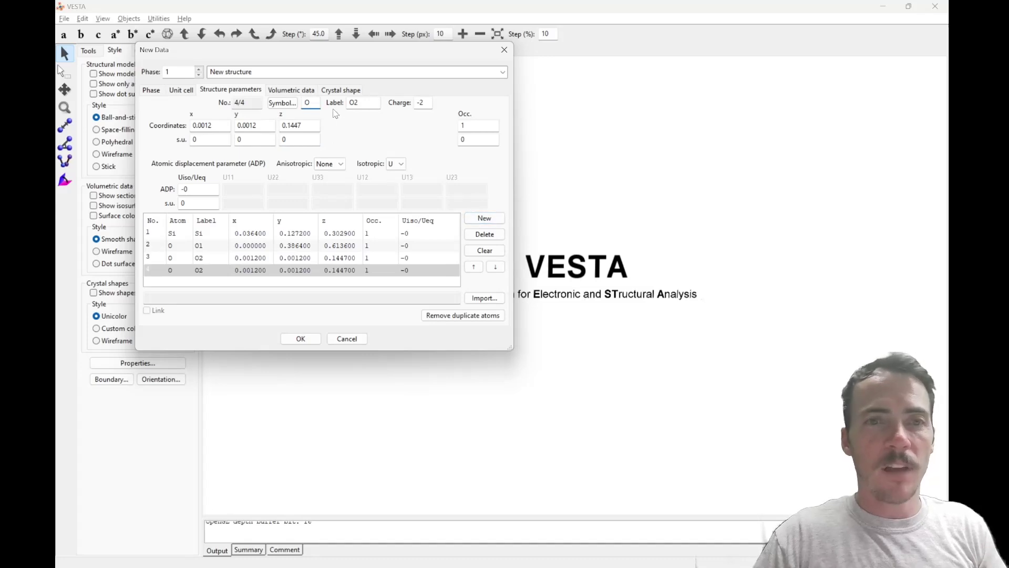
pyautogui.click(366, 106)
pyautogui.press('BackSpace')
pyautogui.write('3')
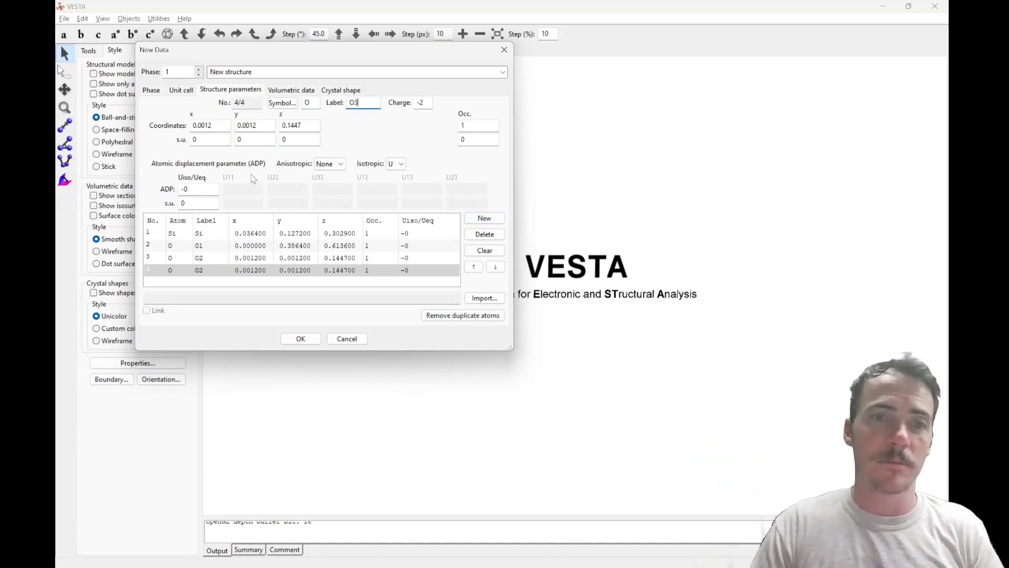
pyautogui.hotkey('alt', 'Tab')
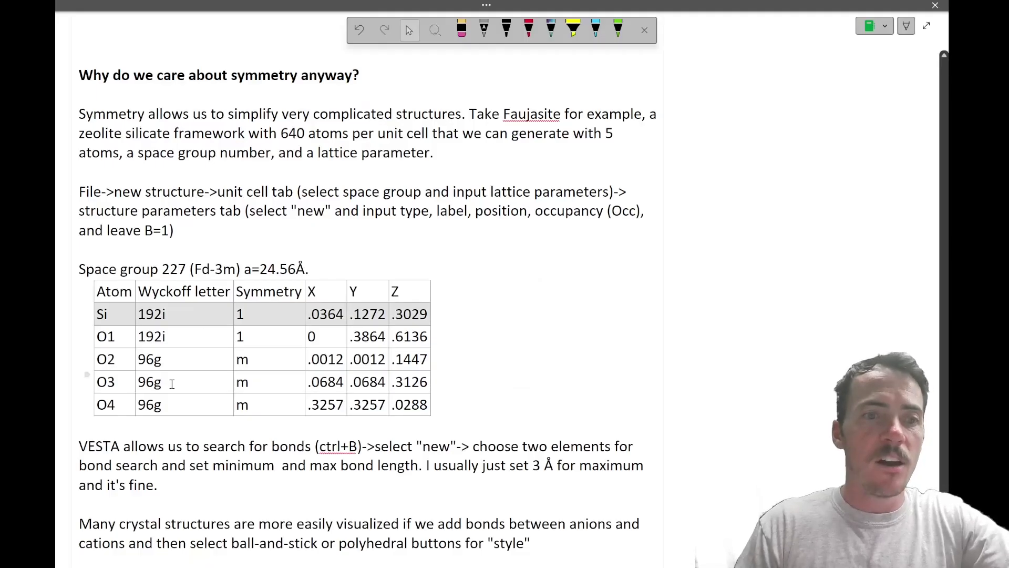
pyautogui.click(335, 384)
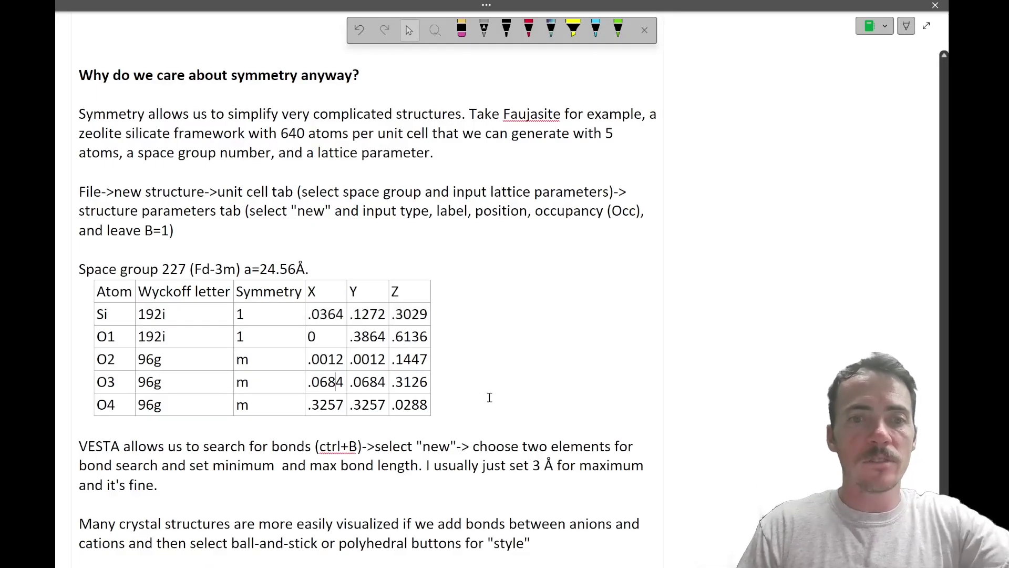
pyautogui.hotkey('alt', 'Tab')
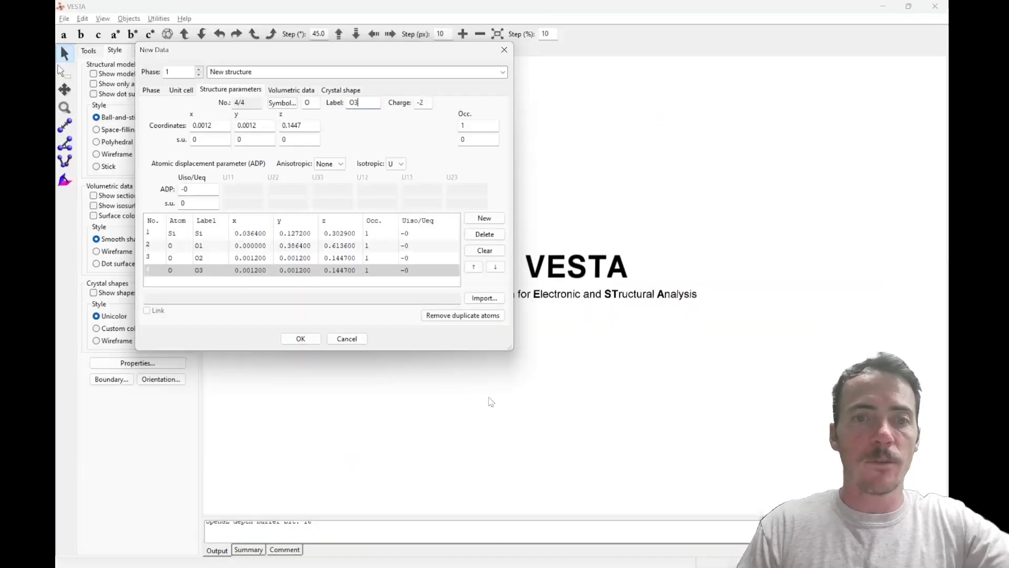
# Step: Set O3's coordinates to 0.0684, 0.0684, 0.3126
pyautogui.click(227, 122)
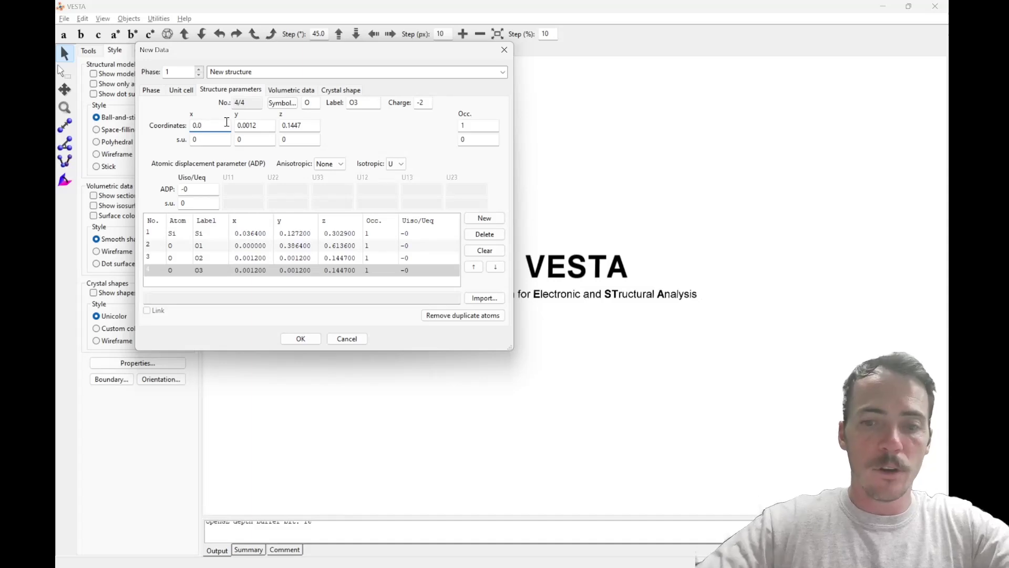
pyautogui.write('684')
pyautogui.press('Tab')
pyautogui.press('Tab')
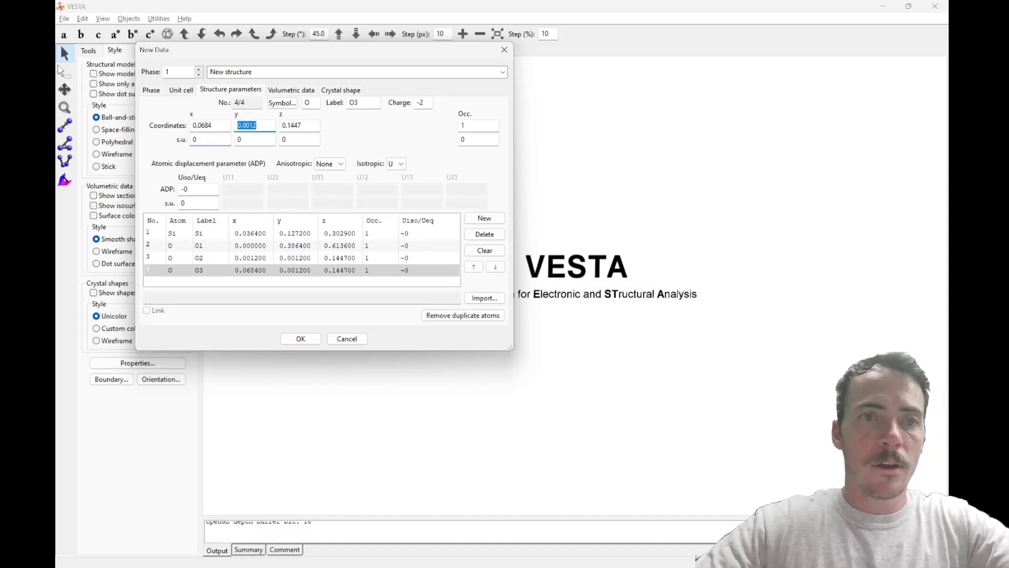
pyautogui.write('.')
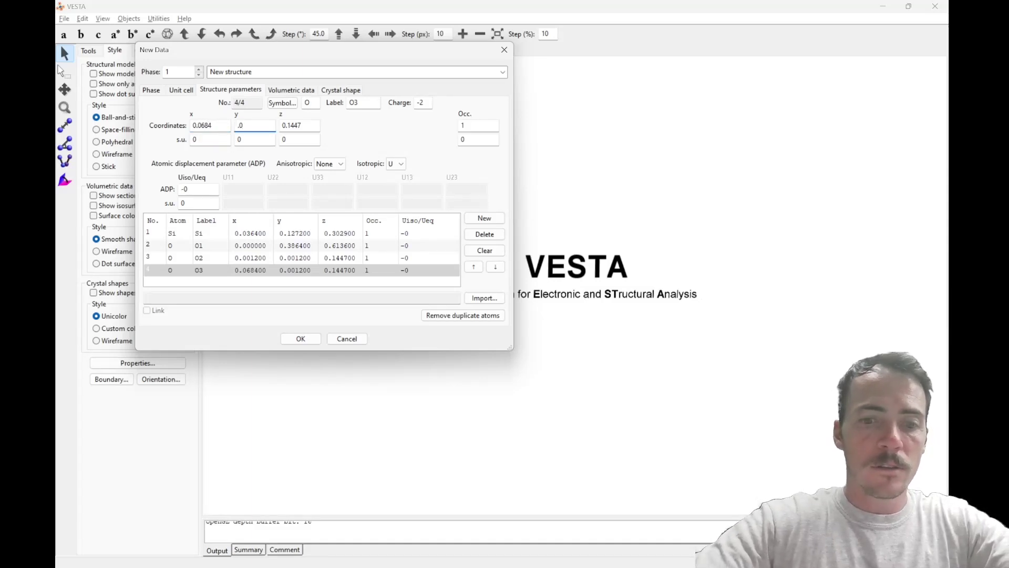
pyautogui.write('0684')
pyautogui.press('Tab')
pyautogui.press('Tab')
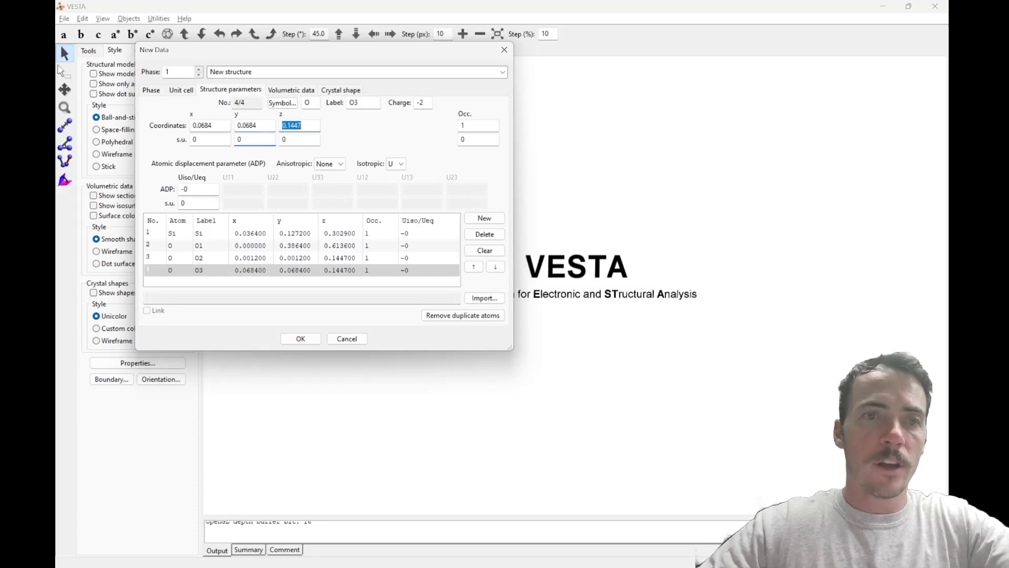
pyautogui.hotkey('alt', 'Tab')
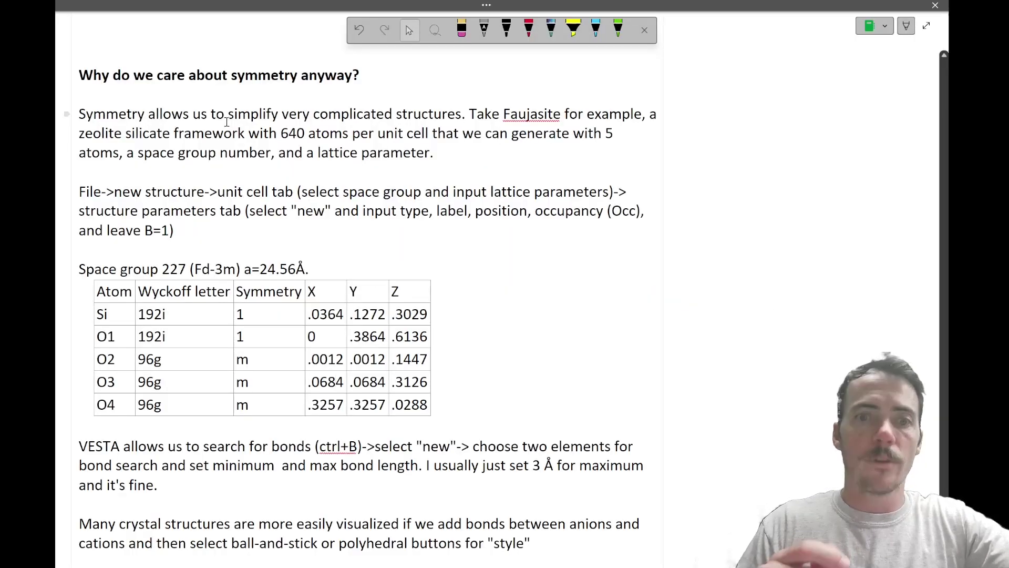
pyautogui.hotkey('alt', 'Tab')
pyautogui.write('.3')
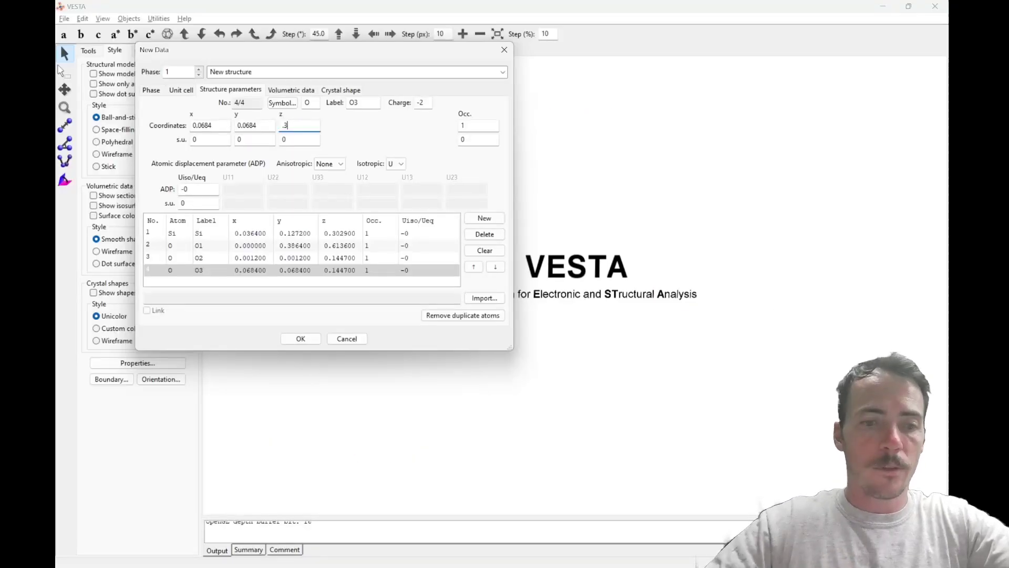
pyautogui.write('126')
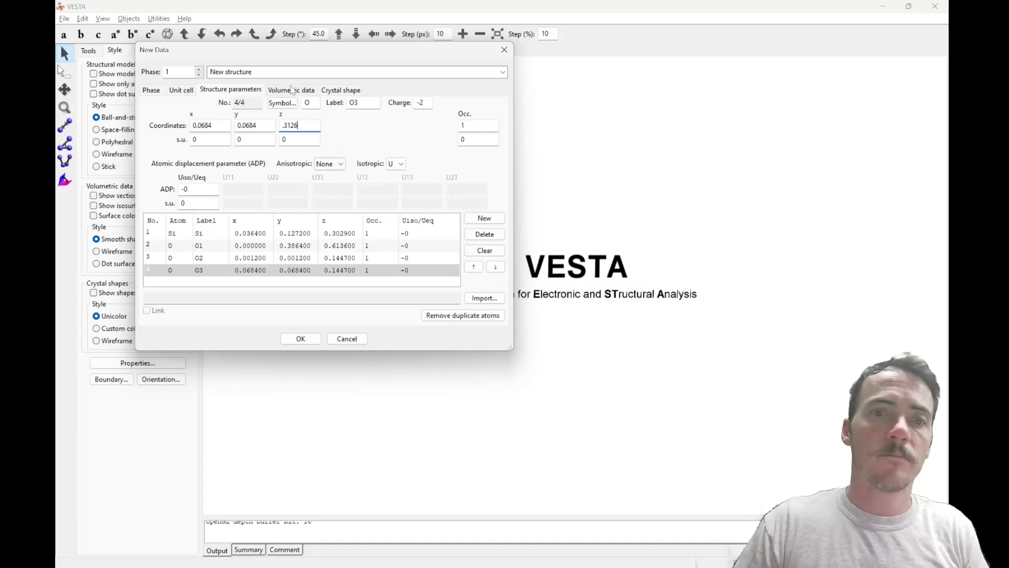
pyautogui.click(263, 125)
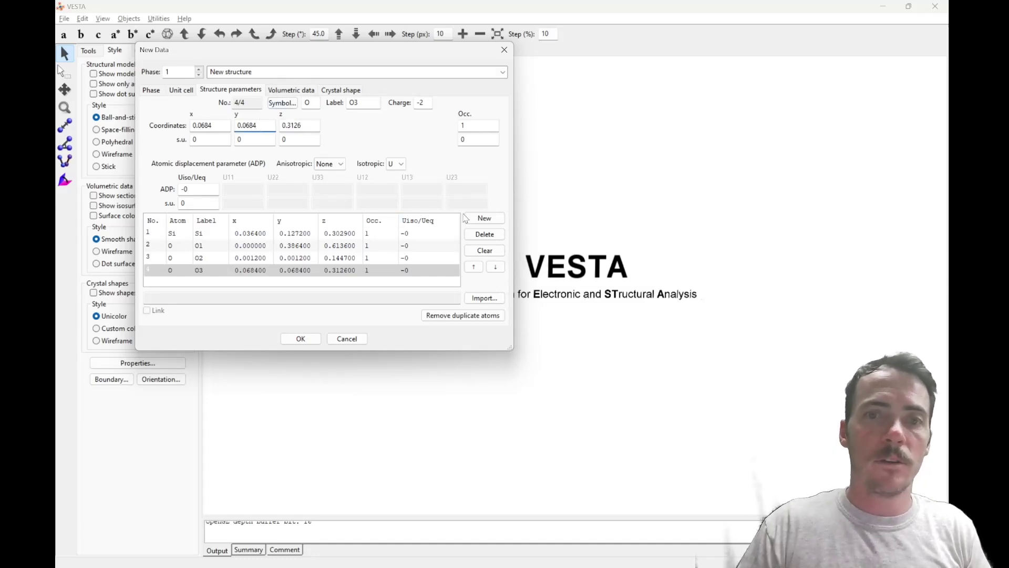
# Step: Add a fifth oxygen atom labelled O4
pyautogui.click(482, 219)
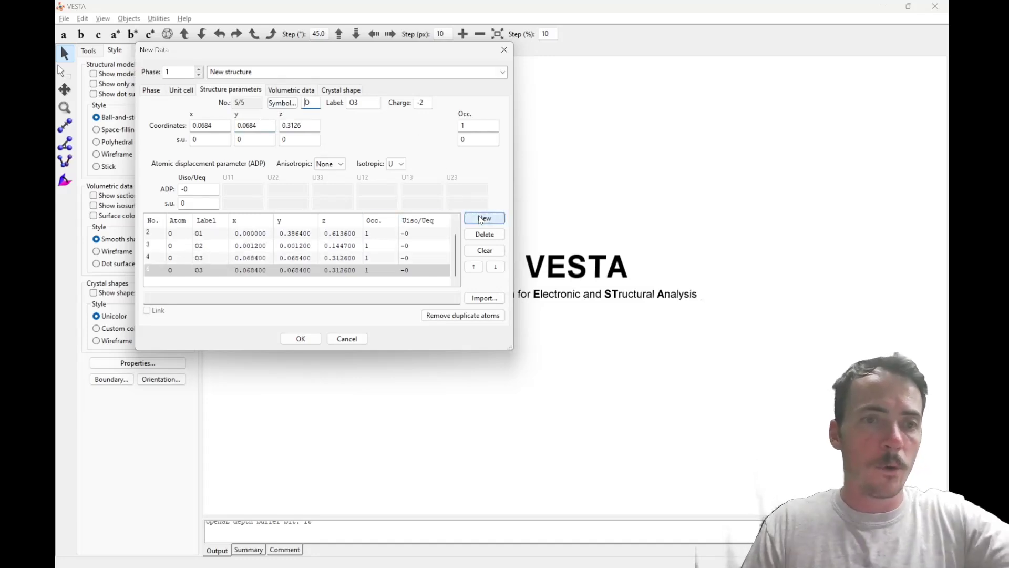
pyautogui.doubleClick(365, 106)
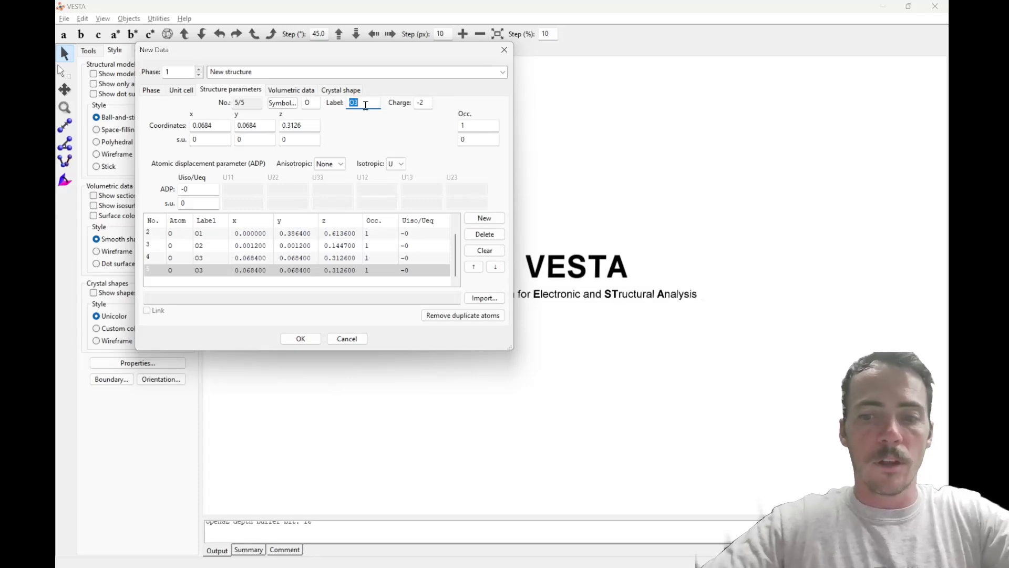
pyautogui.write('O4')
pyautogui.press('Tab')
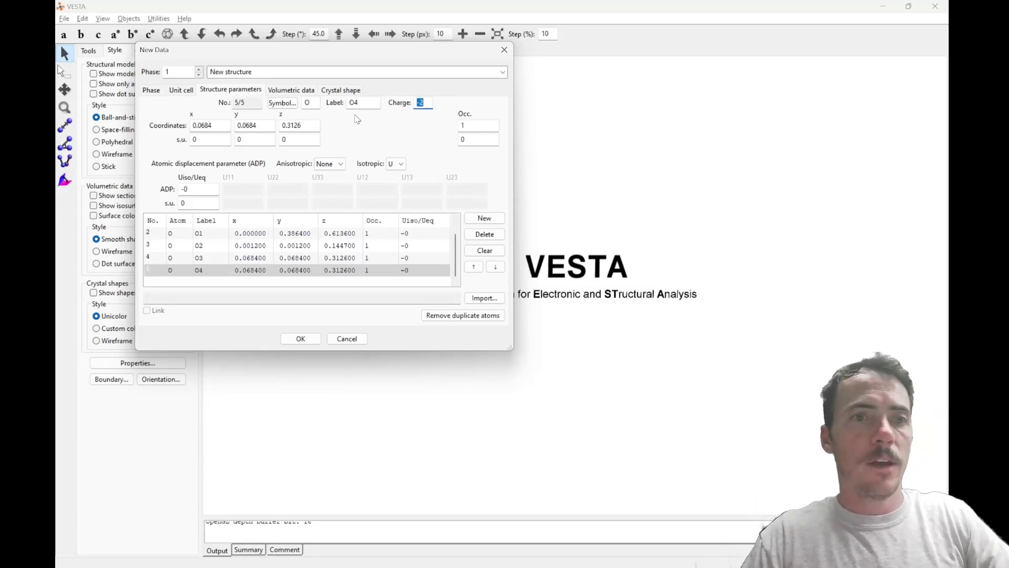
pyautogui.doubleClick(219, 126)
pyautogui.hotkey('alt', 'Tab')
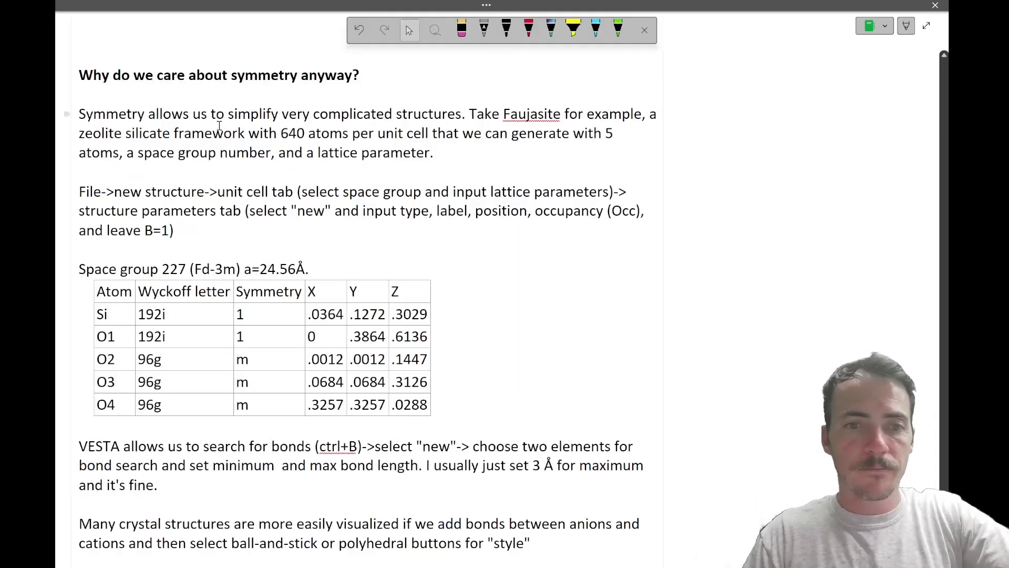
pyautogui.hotkey('alt', 'Tab')
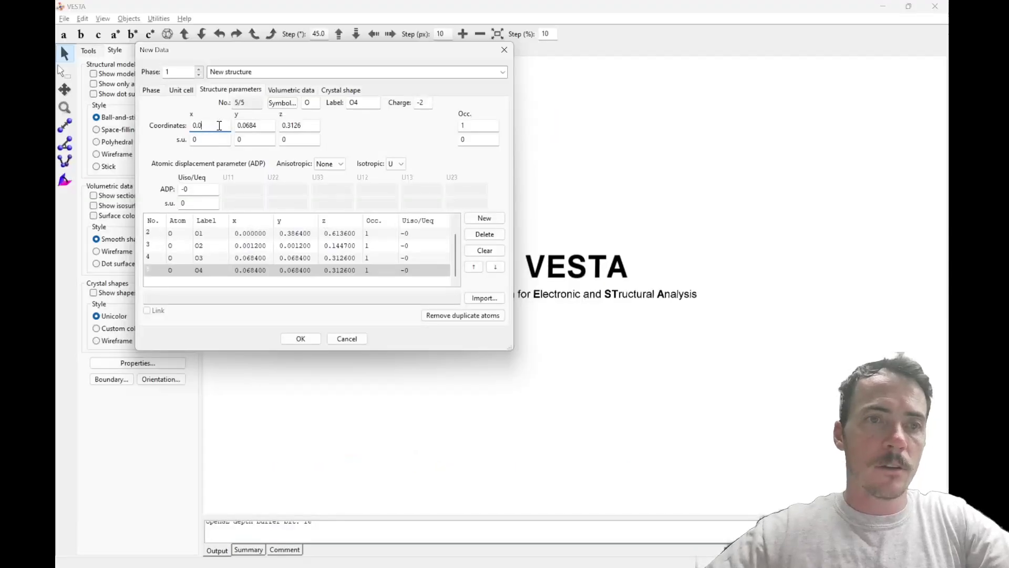
# Step: Set O4's coordinates to 0.3257, 0.3257, 0.0288
pyautogui.write('0.3257')
pyautogui.press('Tab')
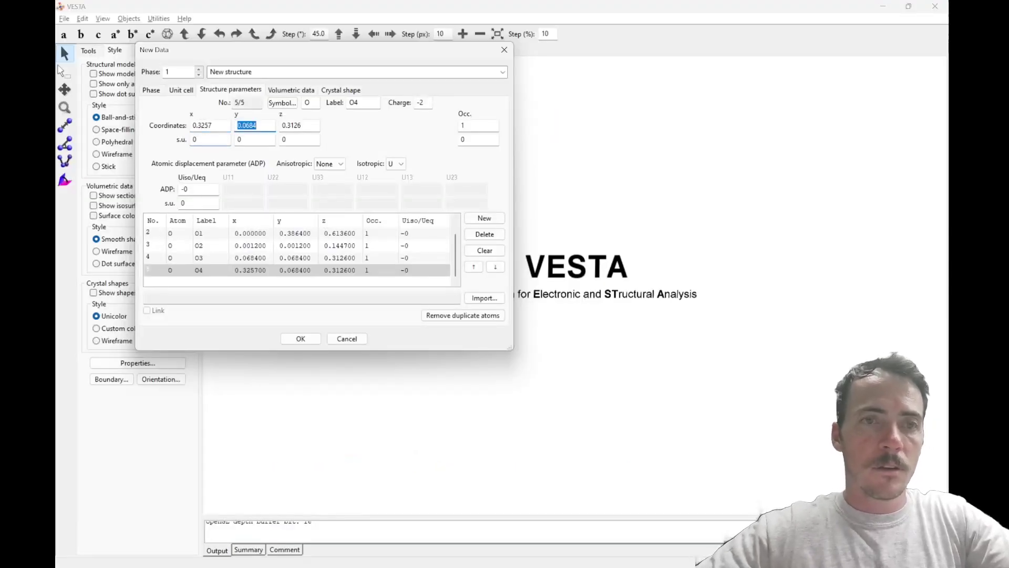
pyautogui.write('.3257')
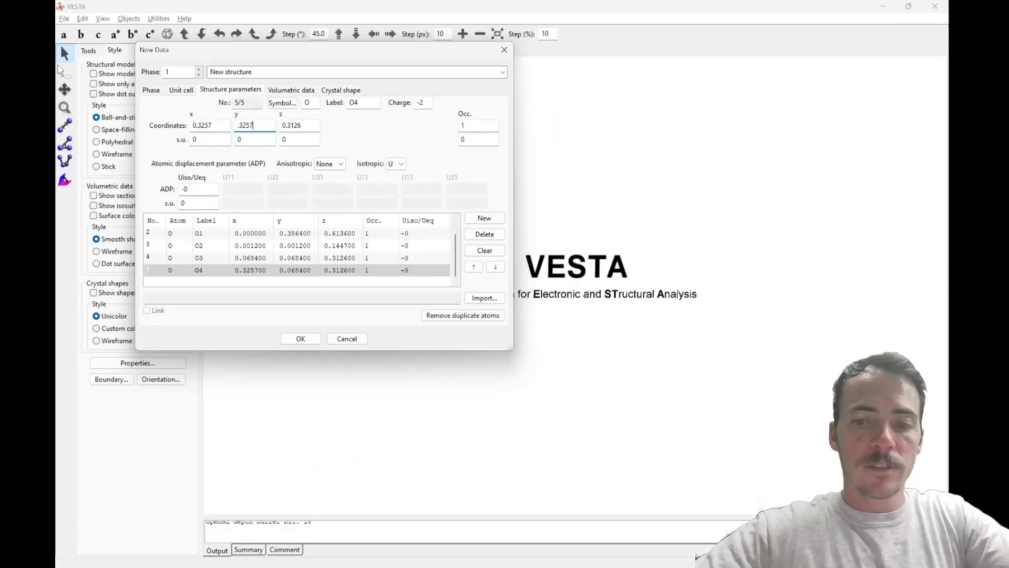
pyautogui.press('Tab')
pyautogui.write('.')
pyautogui.hotkey('alt', 'Tab')
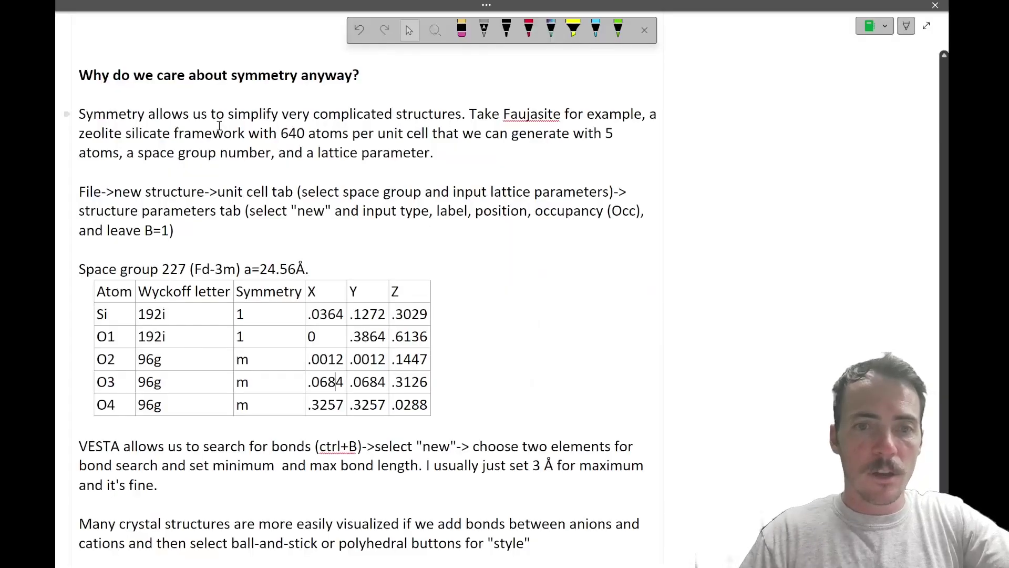
pyautogui.hotkey('alt', 'Tab')
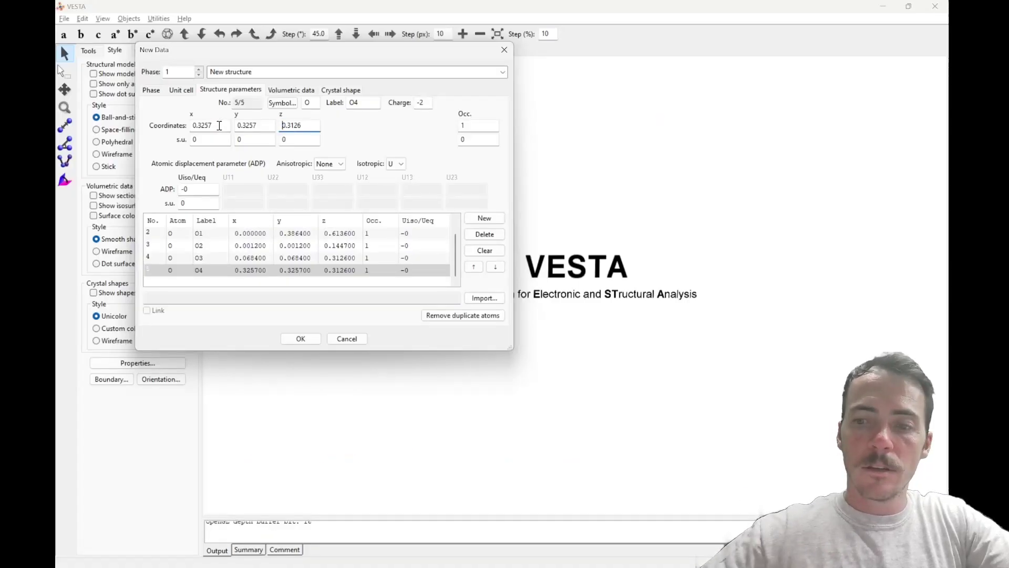
pyautogui.press('Delete')
pyautogui.press('Delete')
pyautogui.press('Delete')
pyautogui.press('Delete')
pyautogui.write('.0')
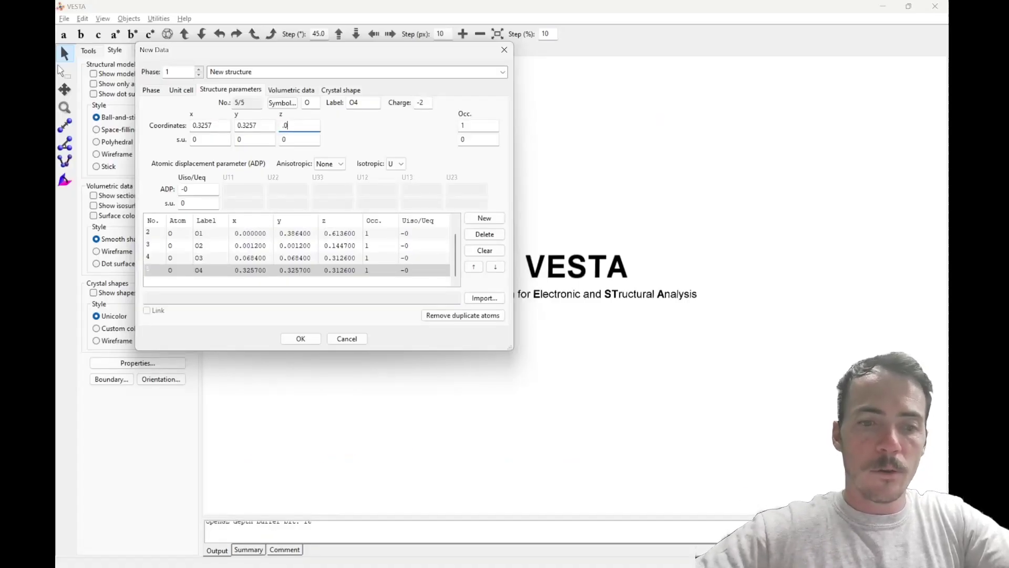
pyautogui.write('288')
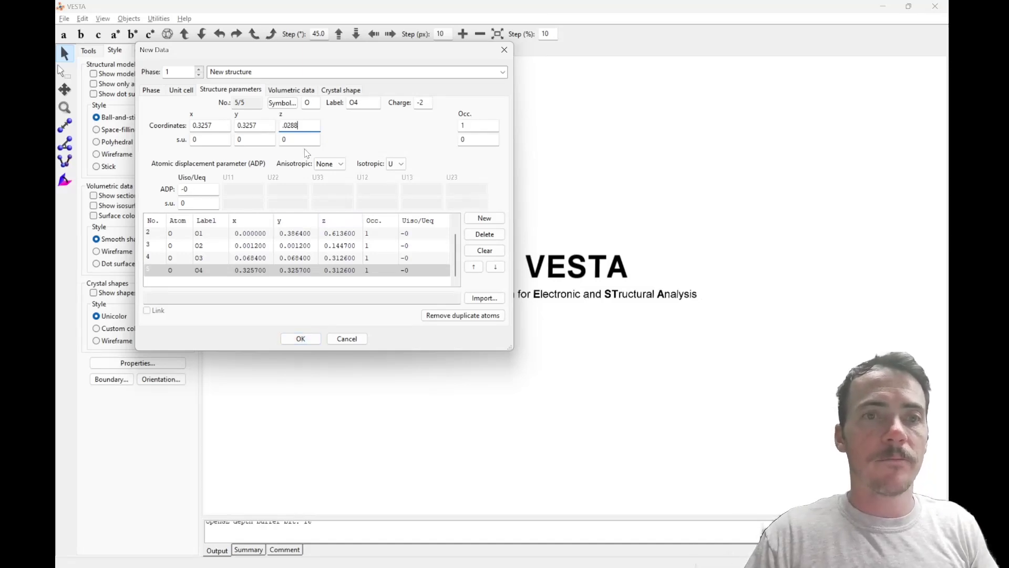
pyautogui.press('Tab')
# Step: Generate the faujasite unit cell, view it down the a axis, and highlight the bond-search notes
pyautogui.click(315, 338)
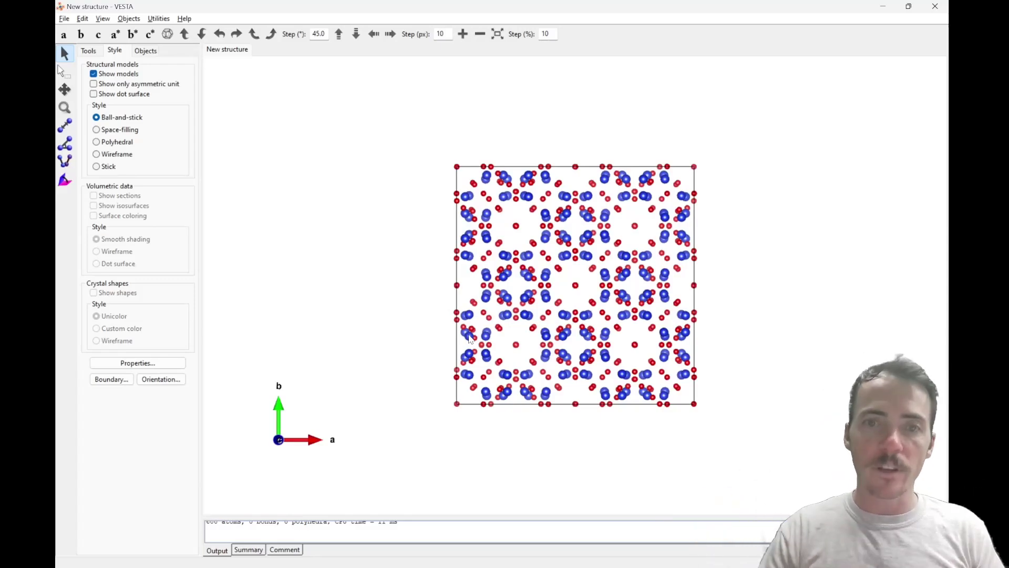
pyautogui.moveTo(721, 199)
pyautogui.mouseDown()
pyautogui.moveTo(712, 210)
pyautogui.moveTo(578, 214)
pyautogui.moveTo(709, 198)
pyautogui.mouseUp()
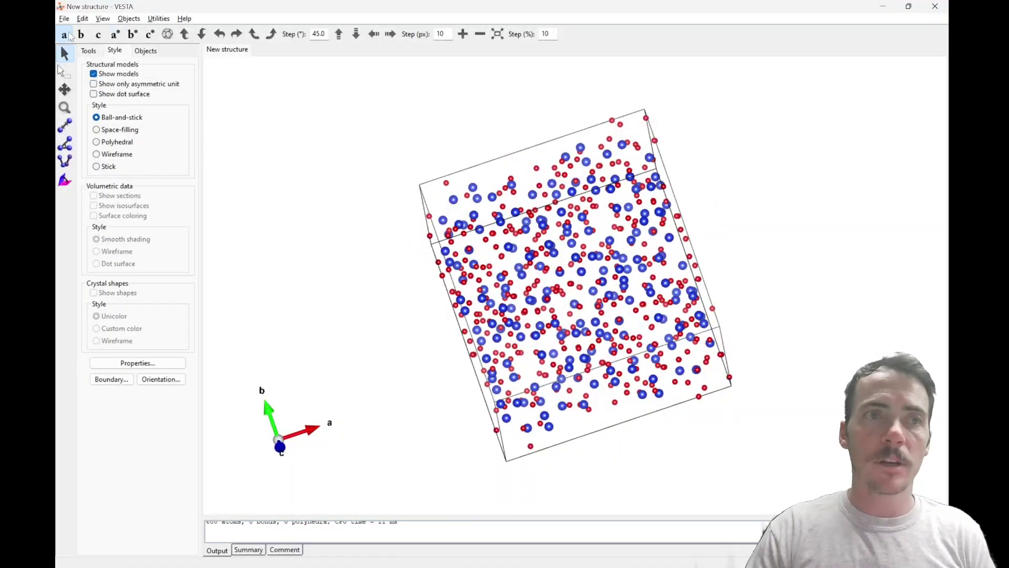
pyautogui.click(69, 34)
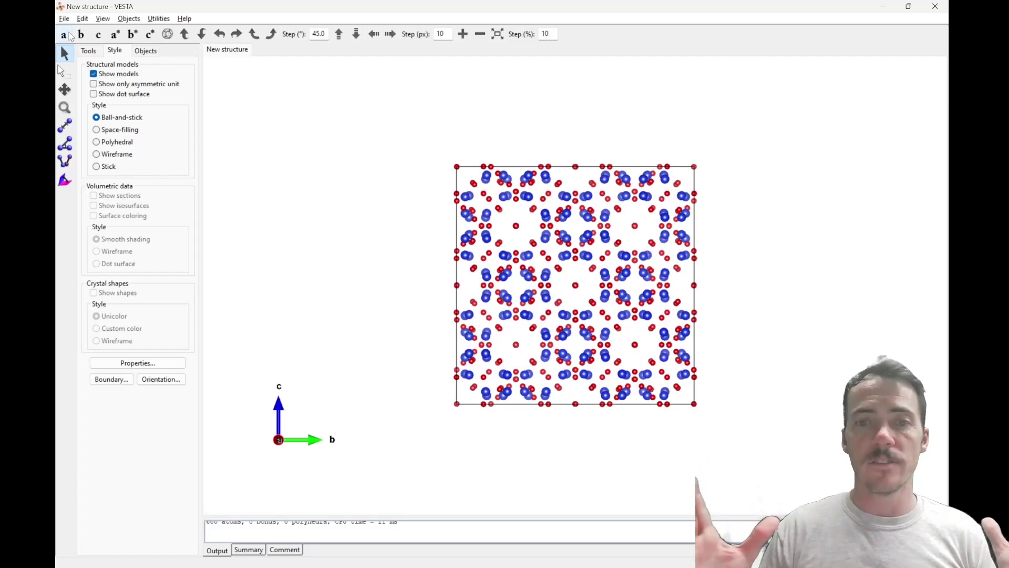
pyautogui.hotkey('alt', 'Tab')
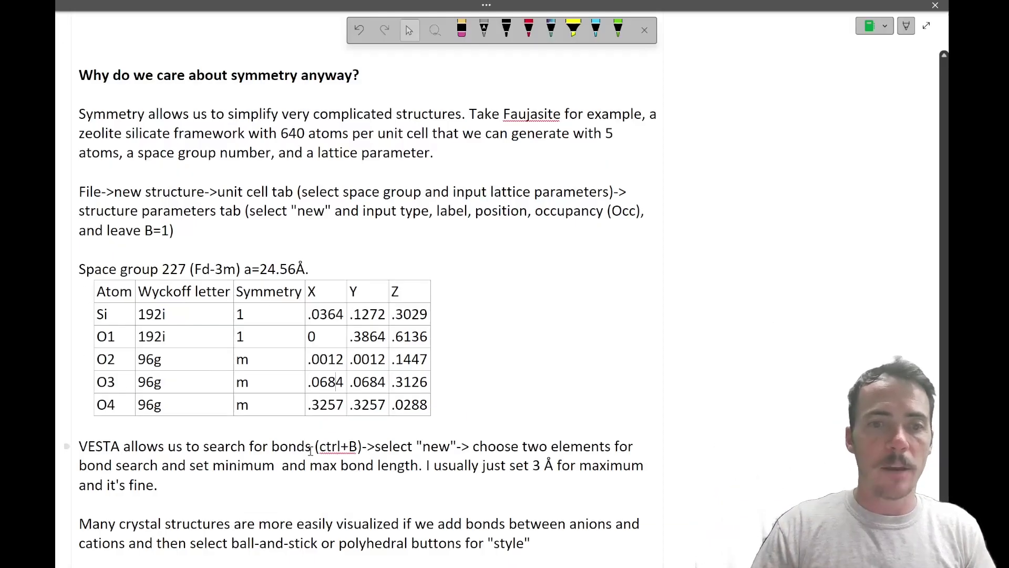
pyautogui.moveTo(305, 448); pyautogui.dragTo(361, 472)
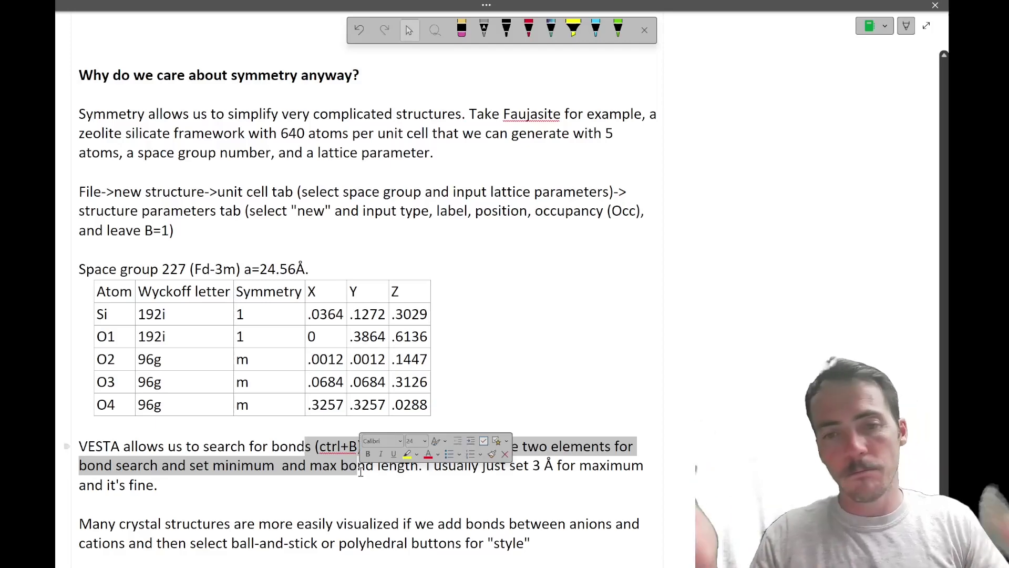
# Step: Add a bond rule linking Si (A1) to O (A2) with 3 Å maximum length and apply it
pyautogui.hotkey('alt', 'Tab')
pyautogui.hotkey('ctrl', 'b')
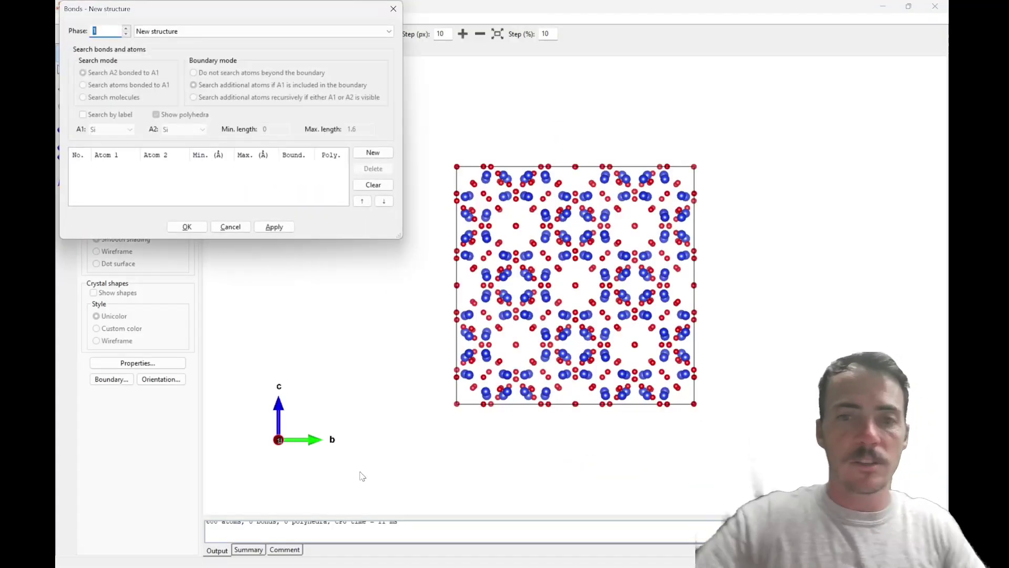
pyautogui.click(373, 152)
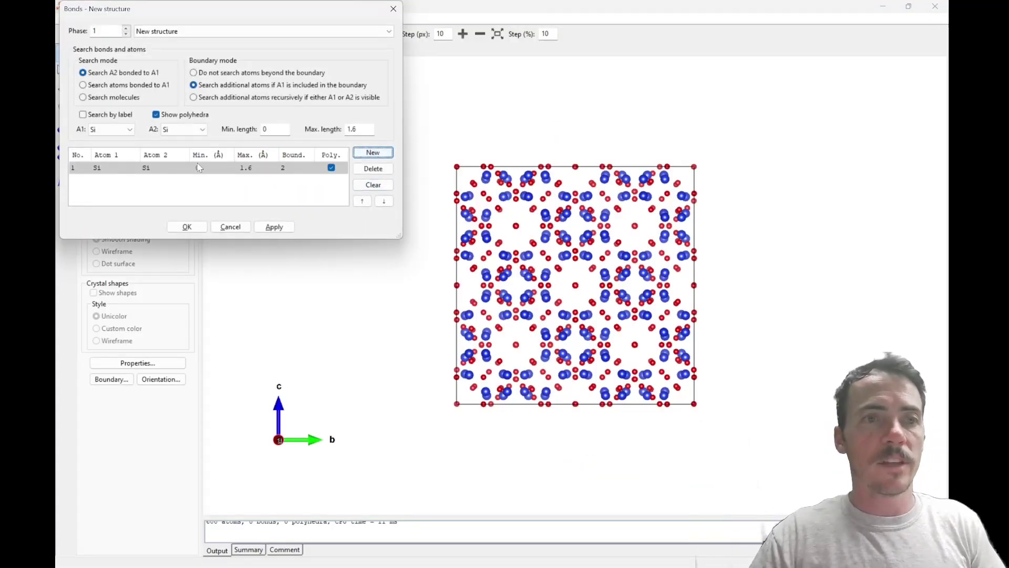
pyautogui.click(115, 134)
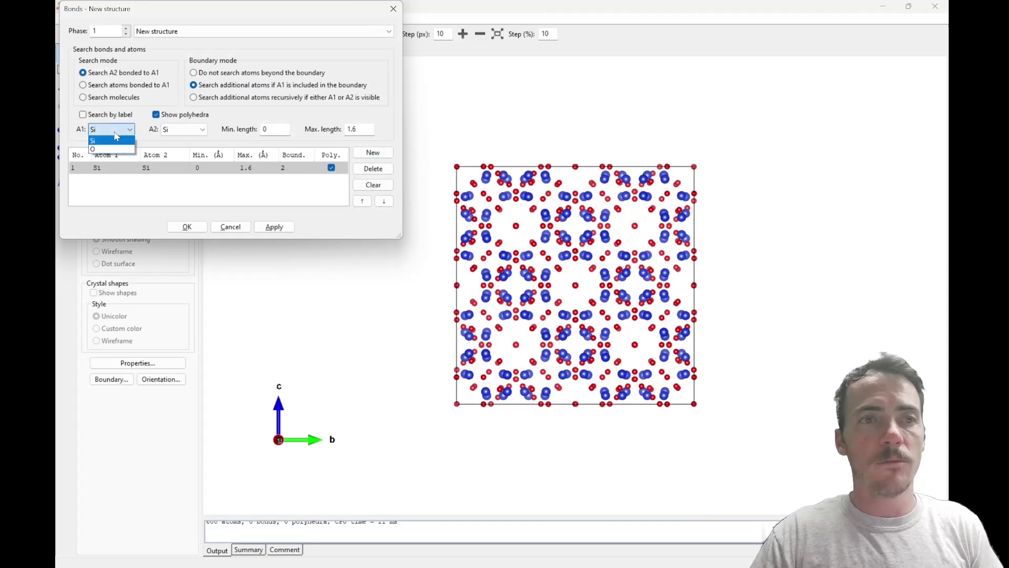
pyautogui.click(113, 140)
pyautogui.click(184, 129)
pyautogui.click(177, 149)
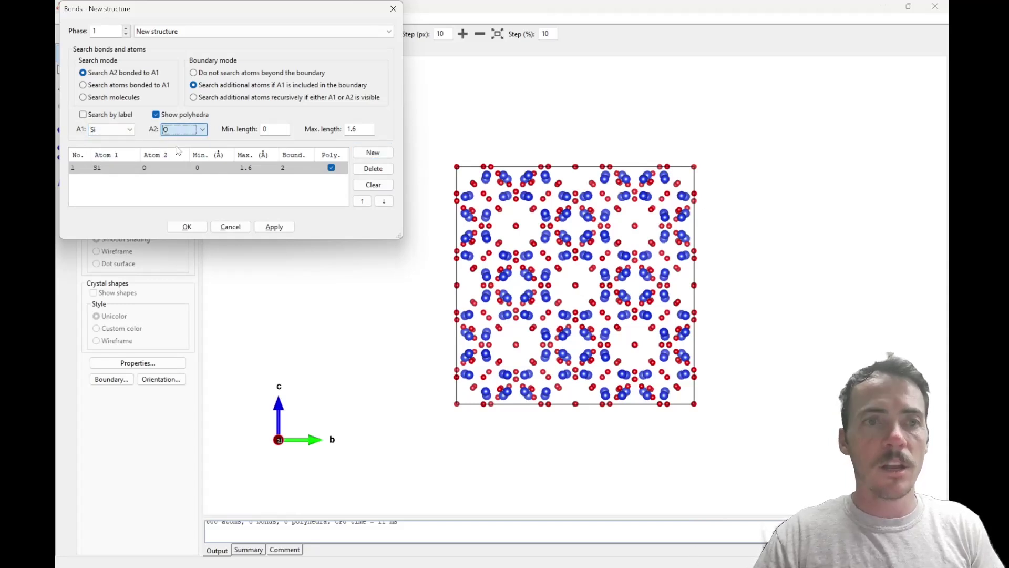
pyautogui.doubleClick(362, 131)
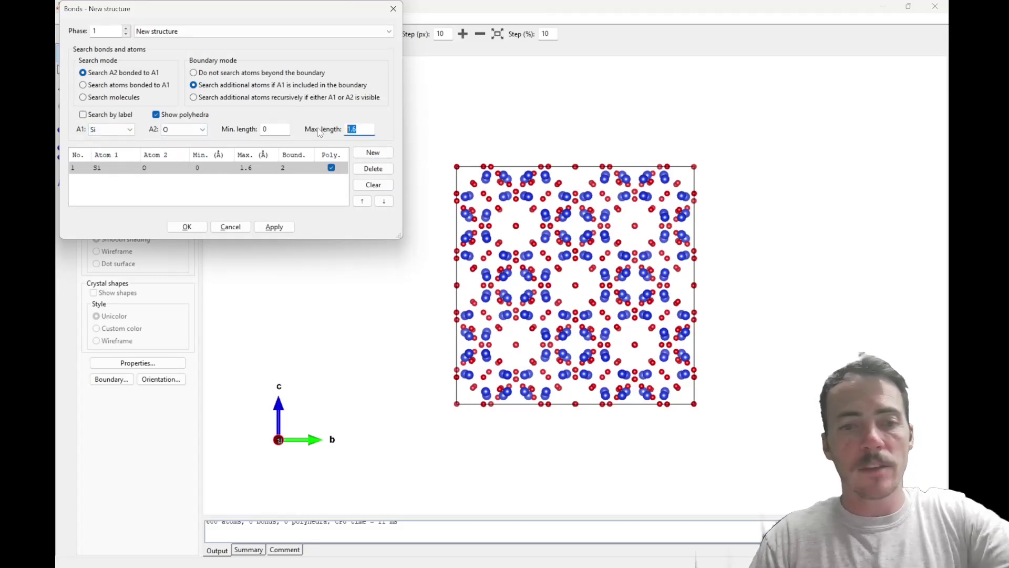
pyautogui.write('3')
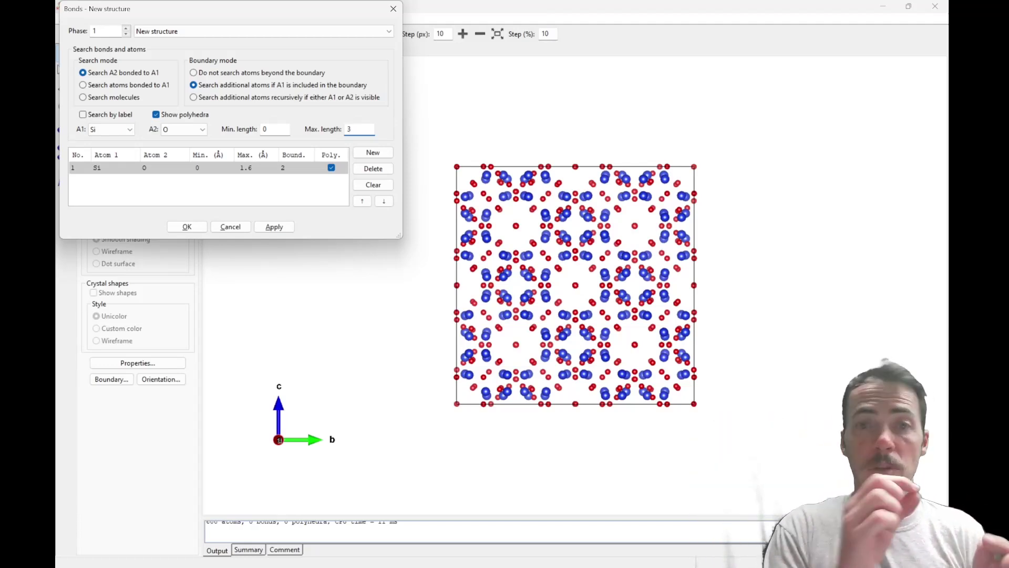
pyautogui.click(274, 227)
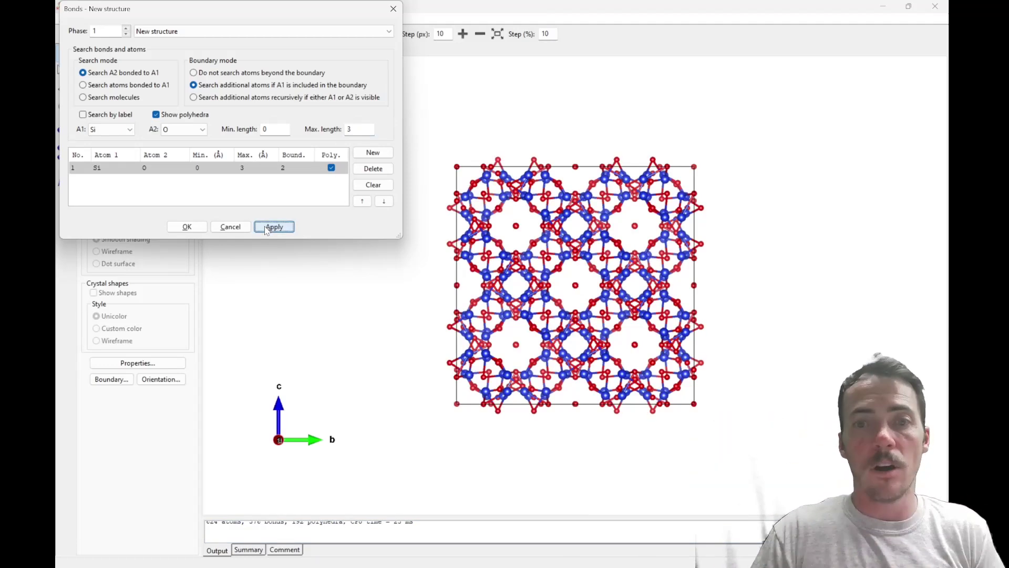
pyautogui.click(187, 226)
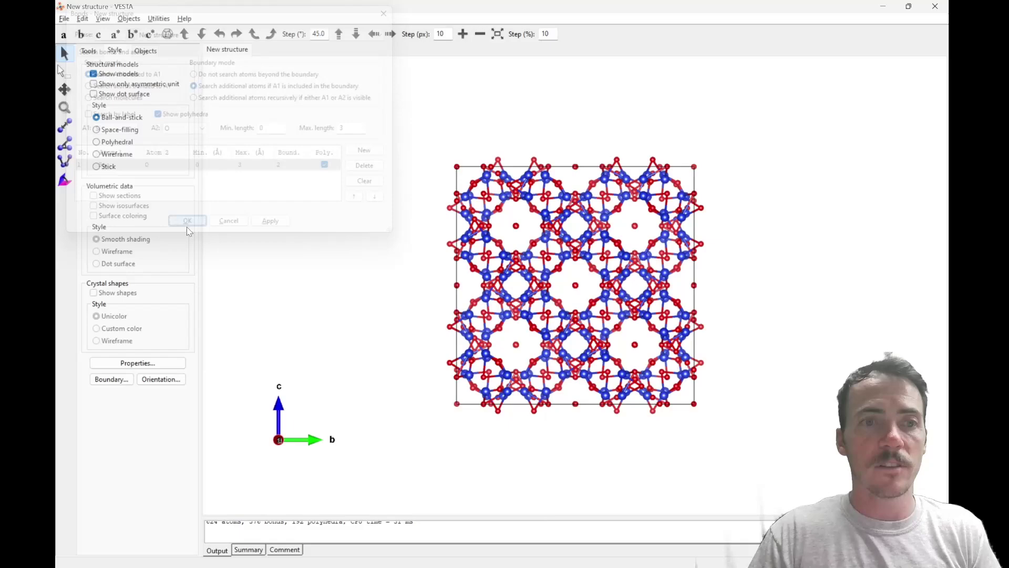
# Step: Switch to polyhedral style, view down the a axis, and zoom in three steps on the tetrahedra
pyautogui.click(117, 143)
pyautogui.moveTo(709, 259)
pyautogui.mouseDown()
pyautogui.moveTo(634, 256)
pyautogui.moveTo(712, 256)
pyautogui.mouseUp()
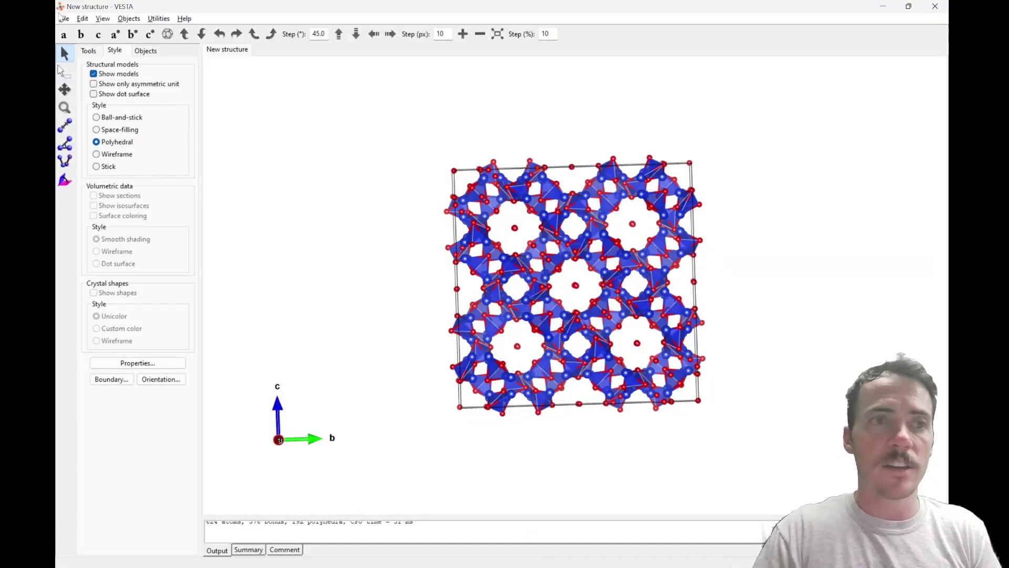
pyautogui.click(64, 35)
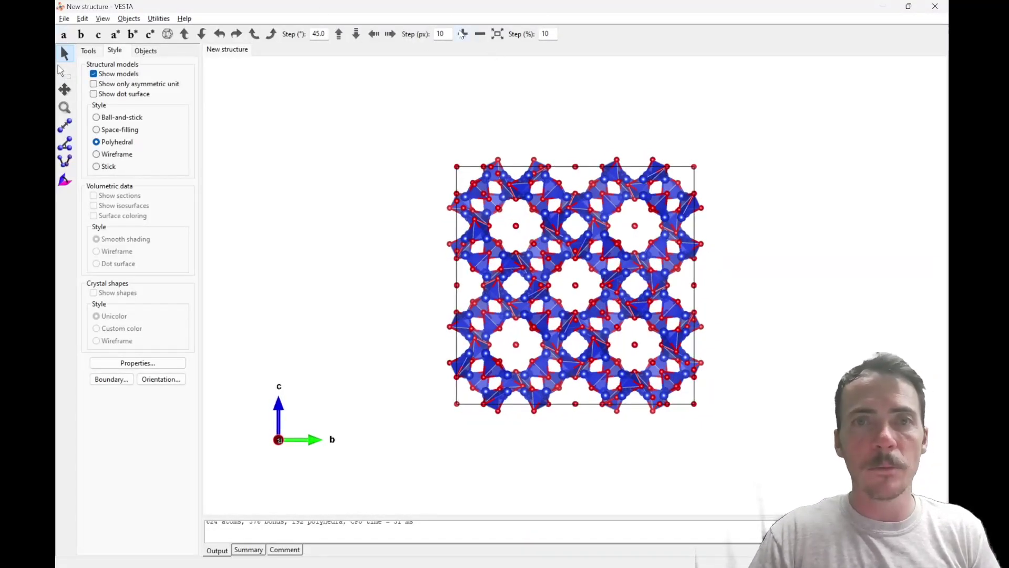
pyautogui.click(463, 34)
pyautogui.click(463, 34)
pyautogui.click(463, 34)
pyautogui.click(462, 33)
pyautogui.click(463, 34)
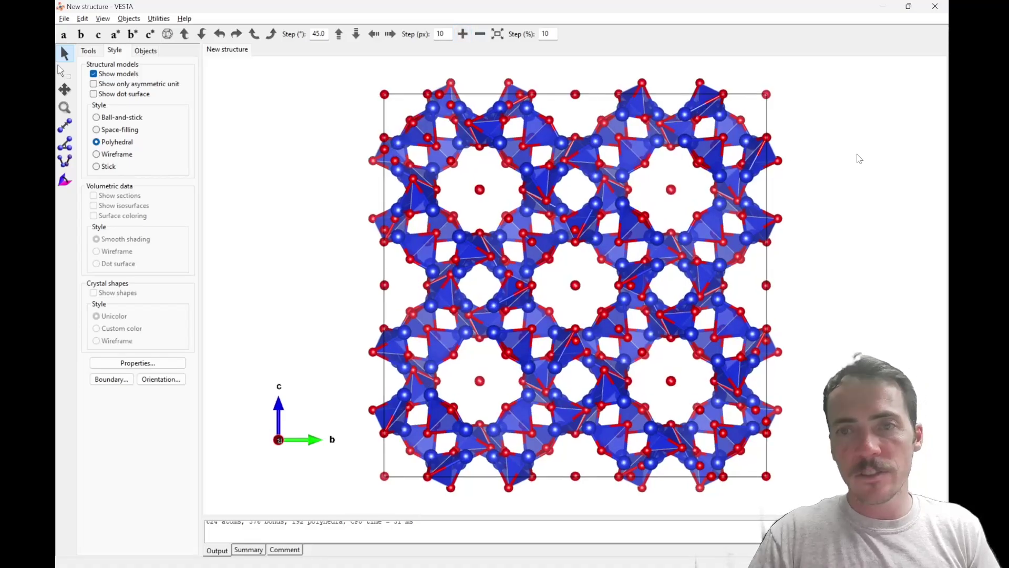
pyautogui.moveTo(859, 159)
pyautogui.mouseDown()
pyautogui.moveTo(810, 189)
pyautogui.moveTo(865, 151)
pyautogui.moveTo(859, 160)
pyautogui.mouseUp()
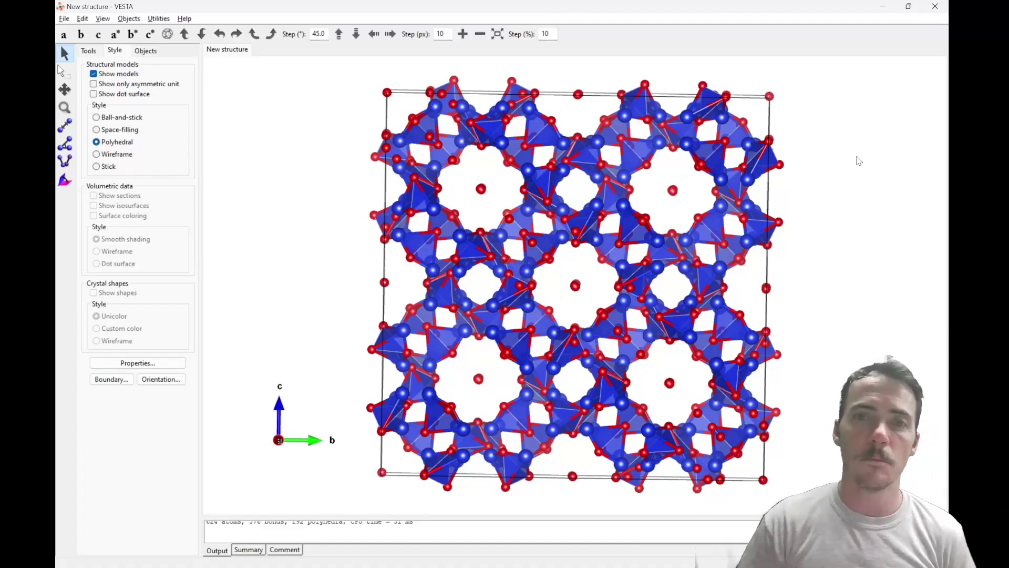